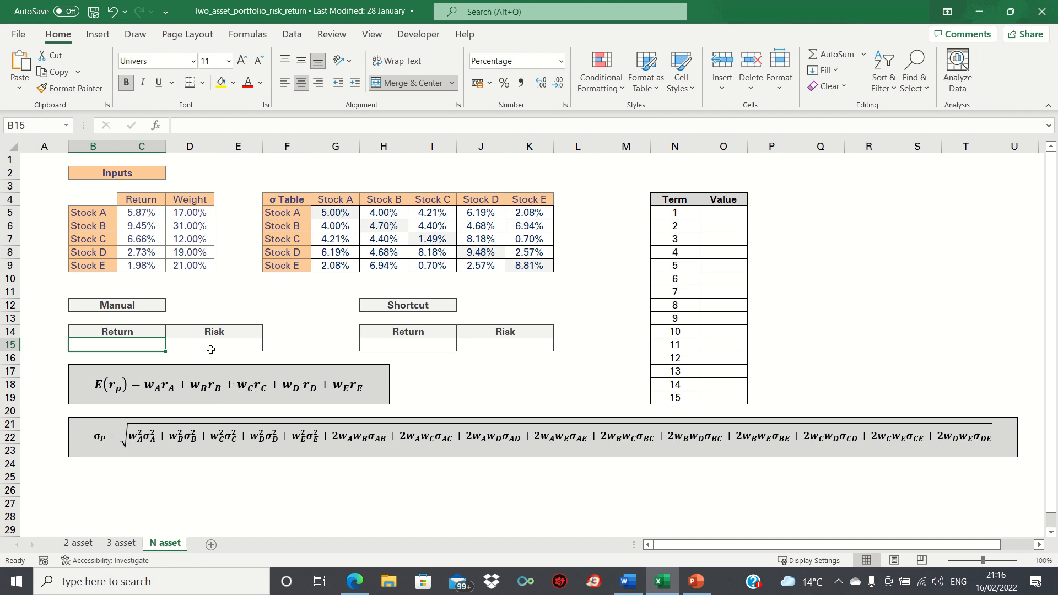
Enter the manual portfolio return in B15 as the sum of each stock's weight times its return, =D5*C5+D6*C6+D7*C7+D8*C8+D9*C9
type("=")
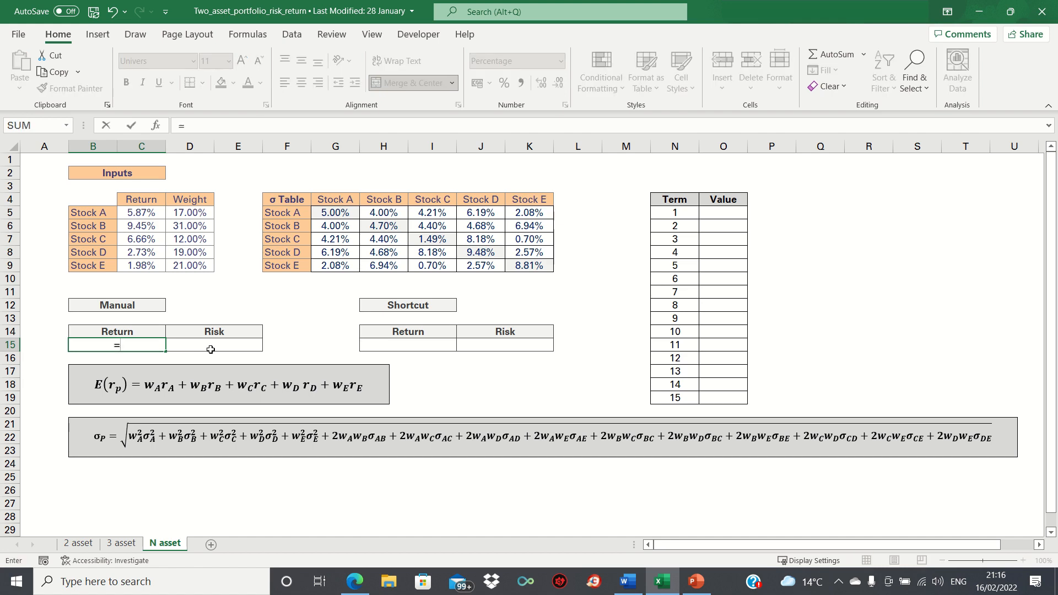
left_click(198, 213)
type("*")
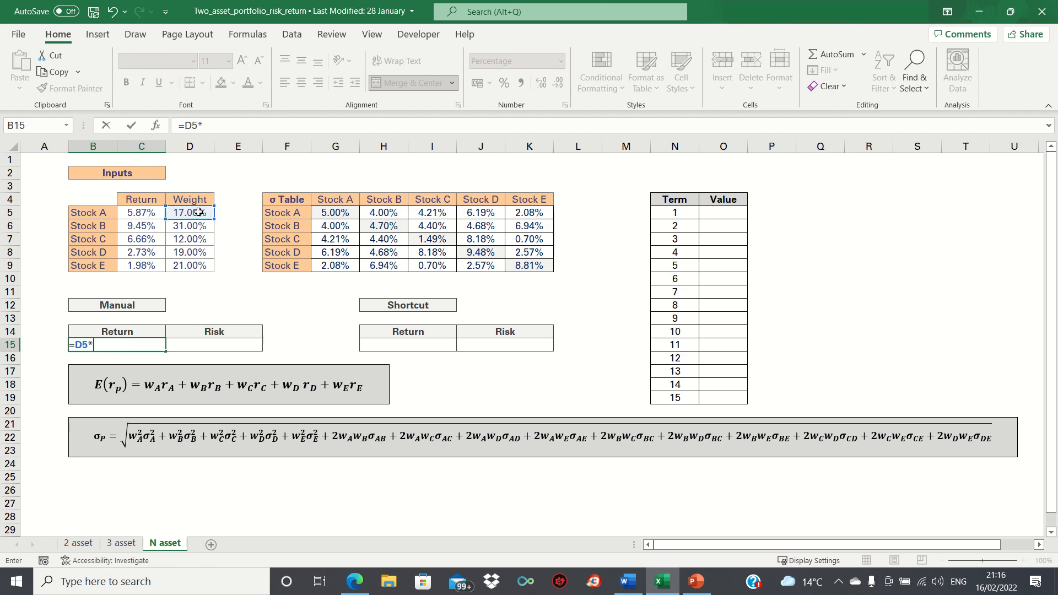
left_click(154, 213)
type("+")
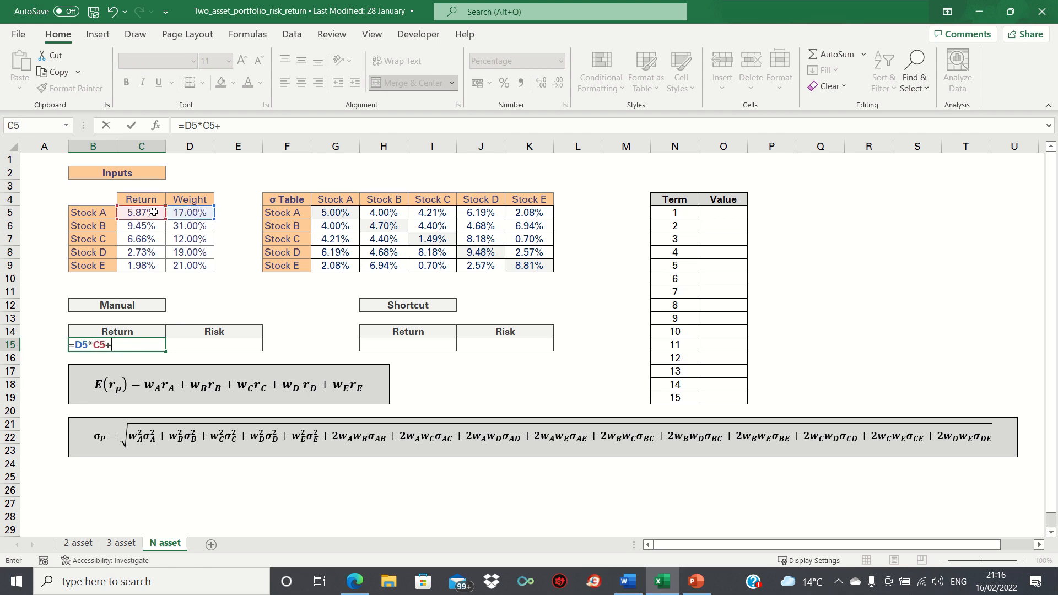
left_click(181, 225)
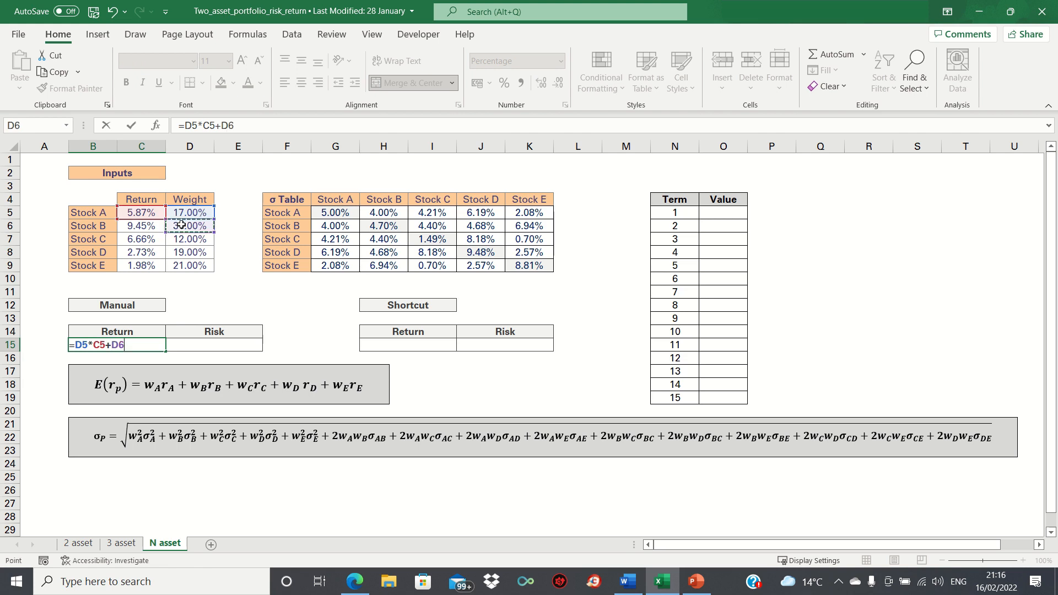
type("*")
left_click(151, 228)
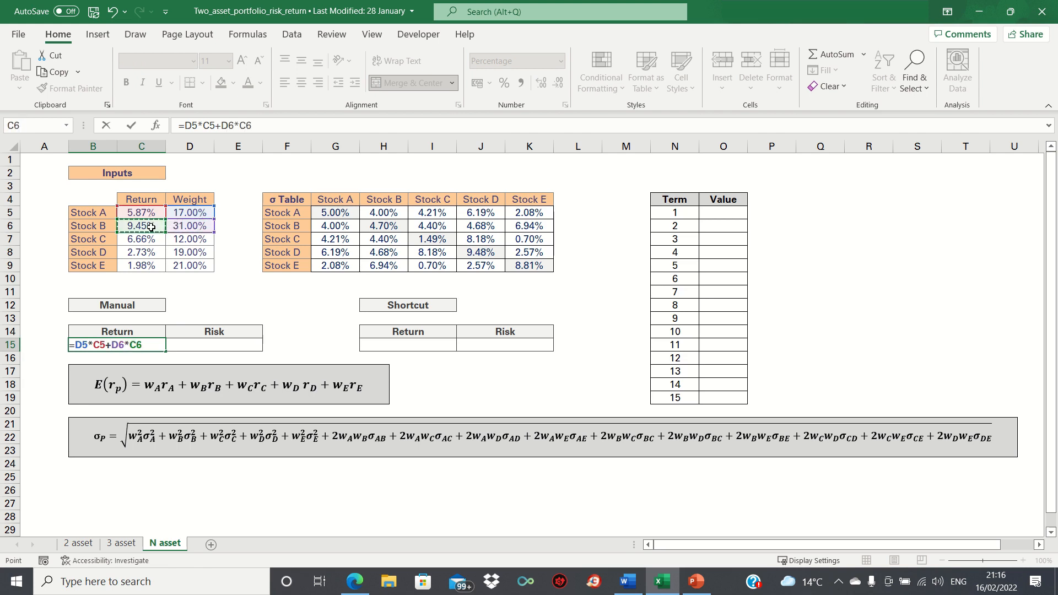
type("+")
left_click(176, 241)
type("*")
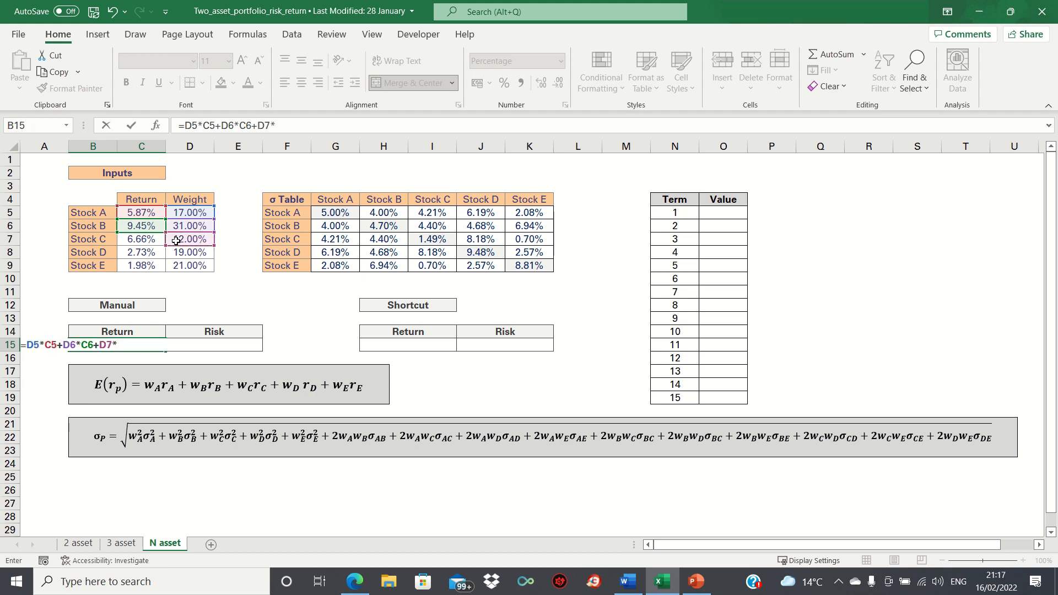
left_click(150, 240)
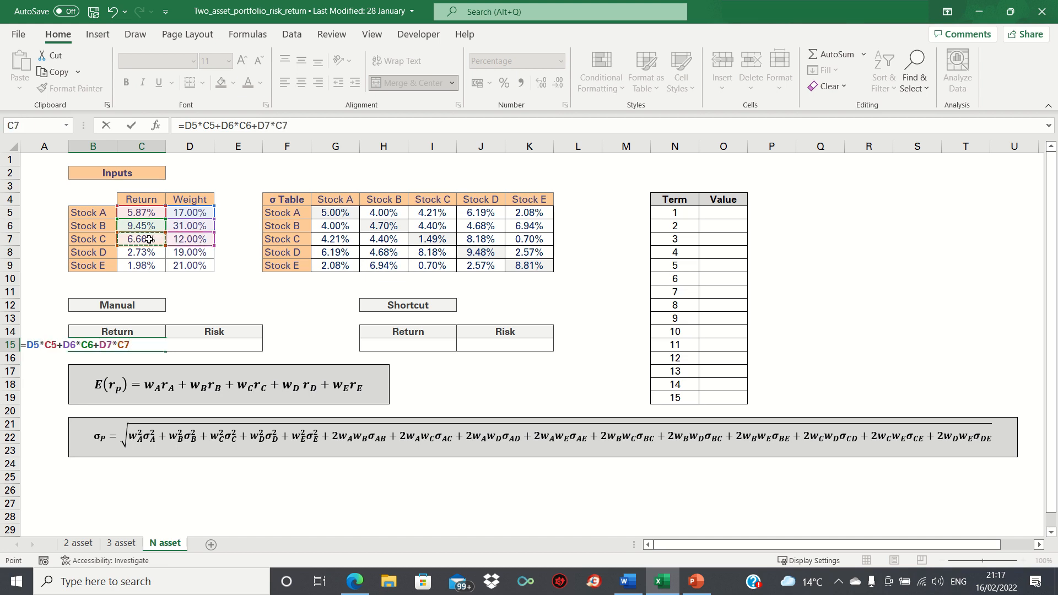
type("+")
left_click(184, 253)
type("*")
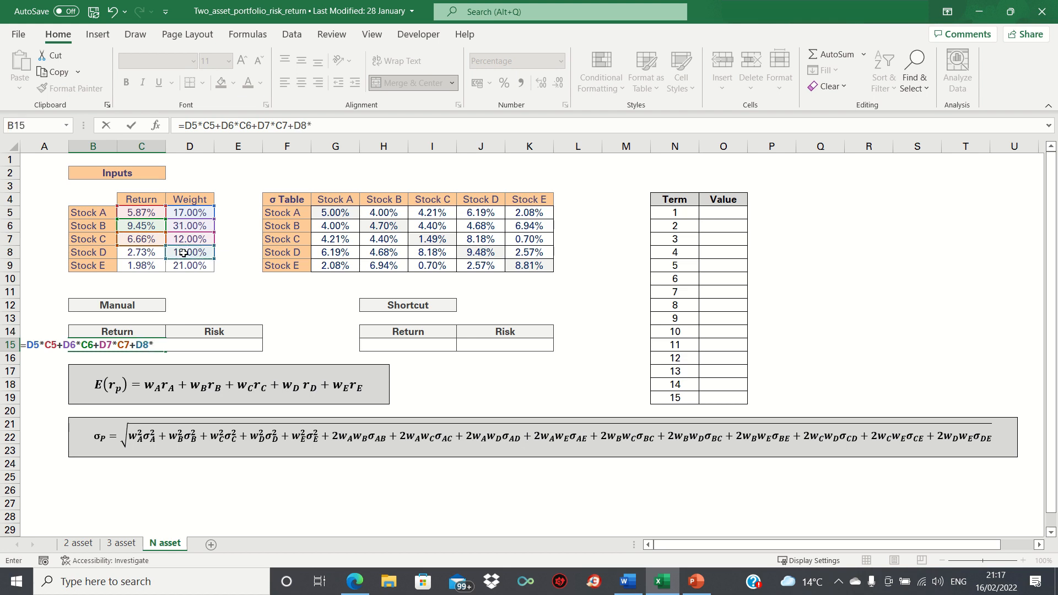
left_click(153, 254)
type("+")
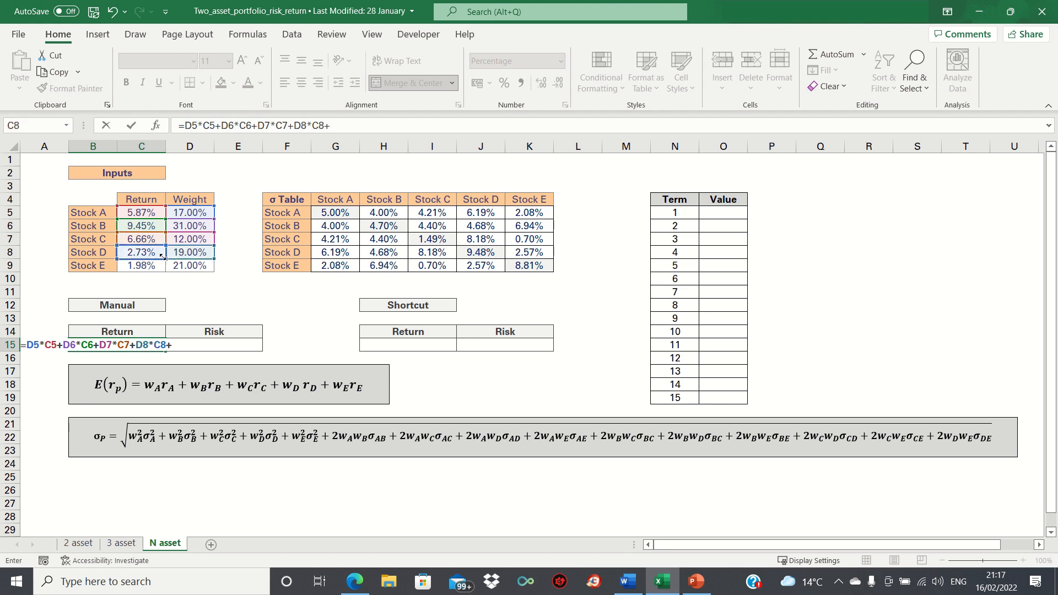
left_click(176, 266)
type("*")
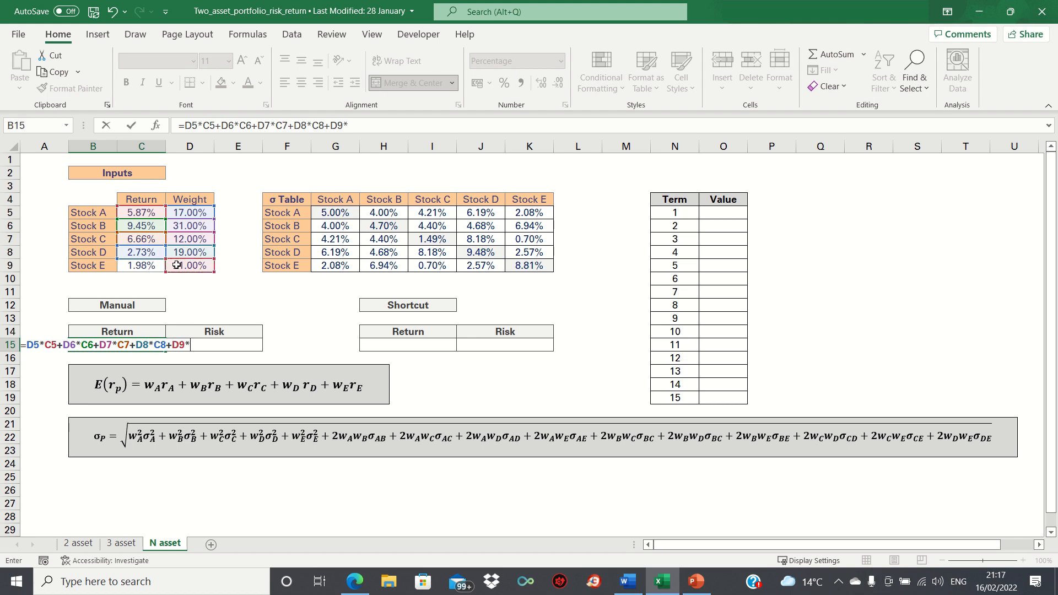
left_click(153, 266)
key("Return")
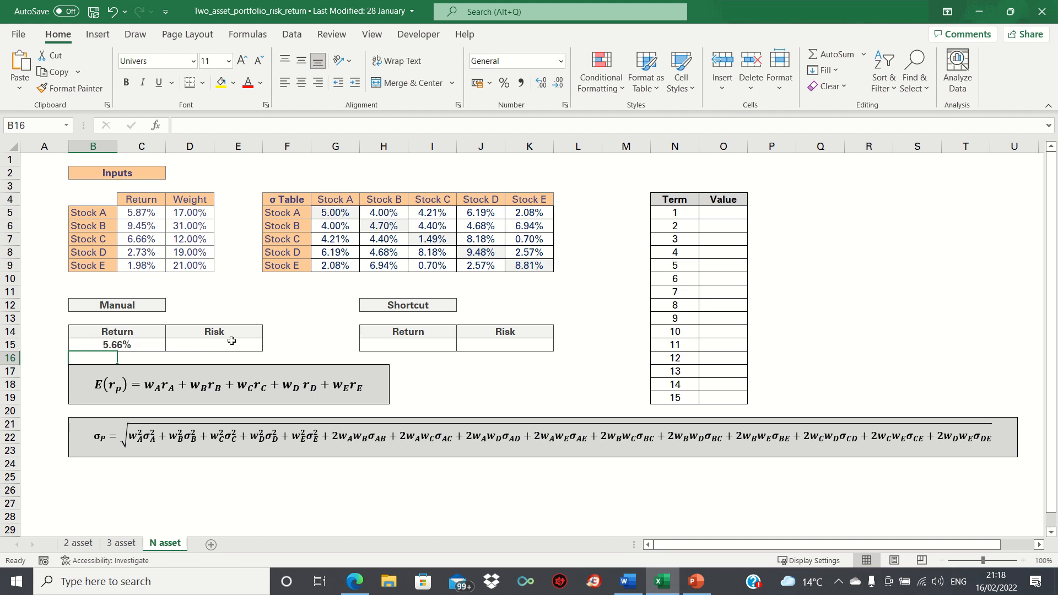
Calculate the shortcut portfolio return in H15 with =SUMPRODUCT(C5:C9,D5:D9)
key("Up")
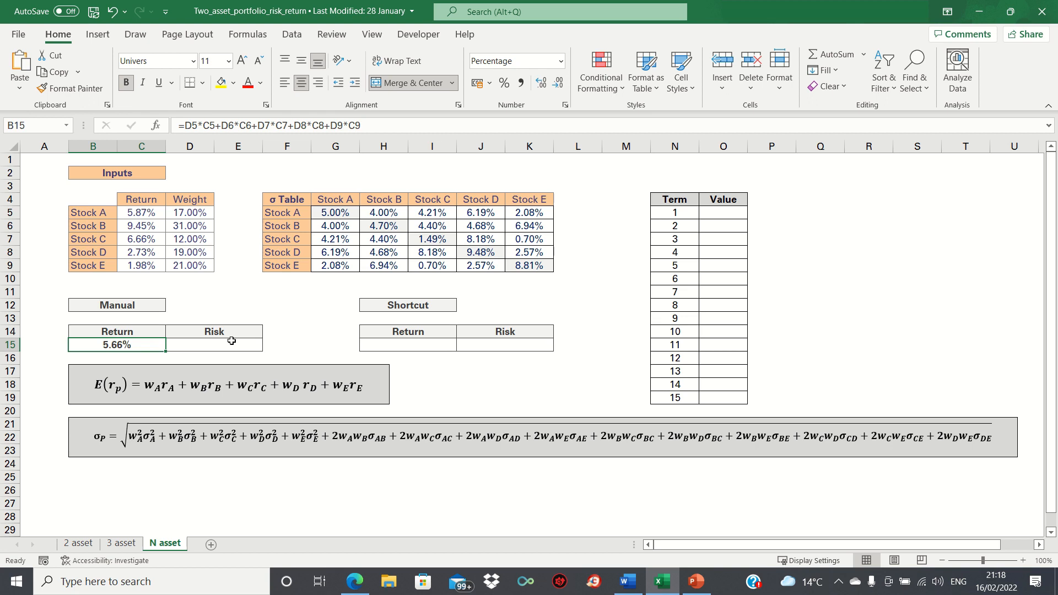
key("Right")
key("Right")
key("Right")
key("Right")
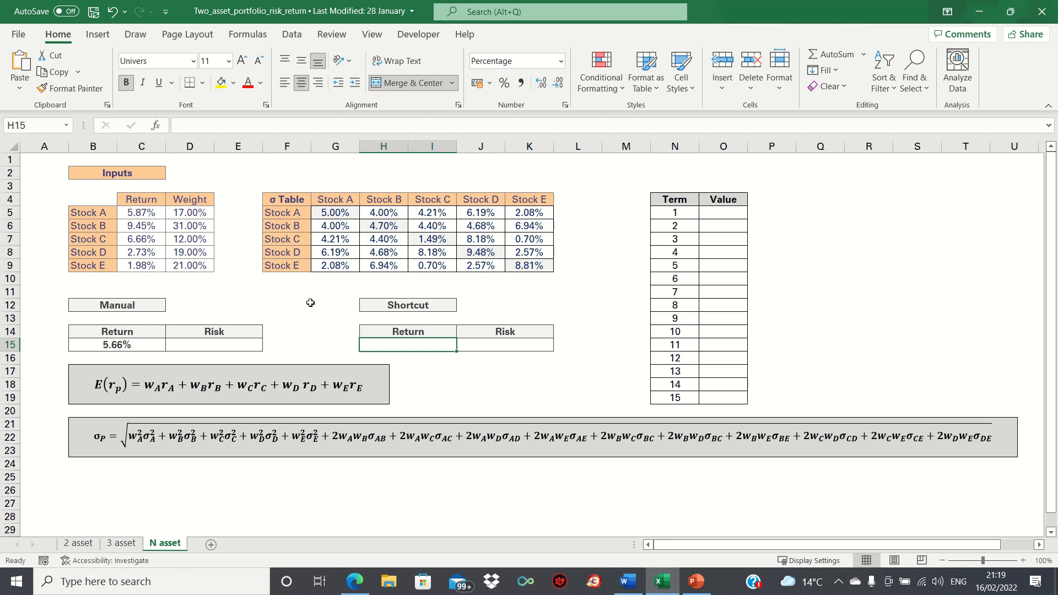
type("=")
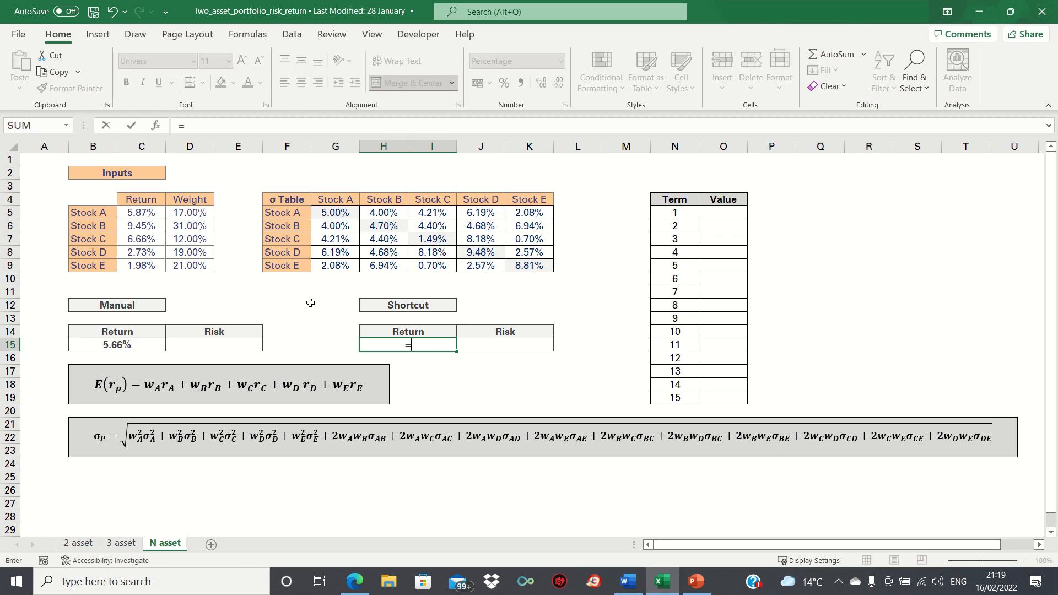
type("SUMPRODU")
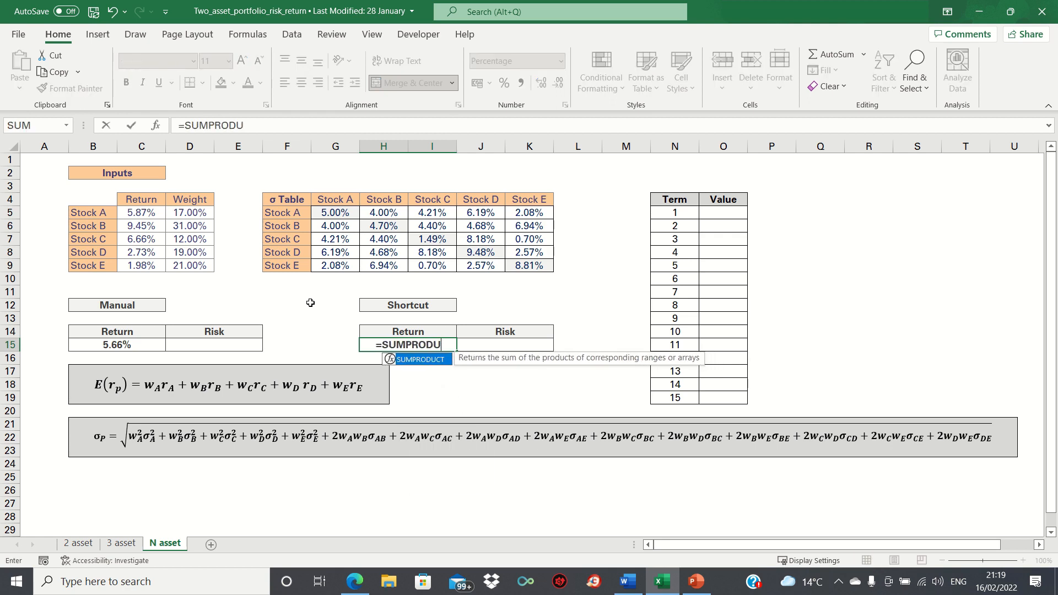
type("CT(")
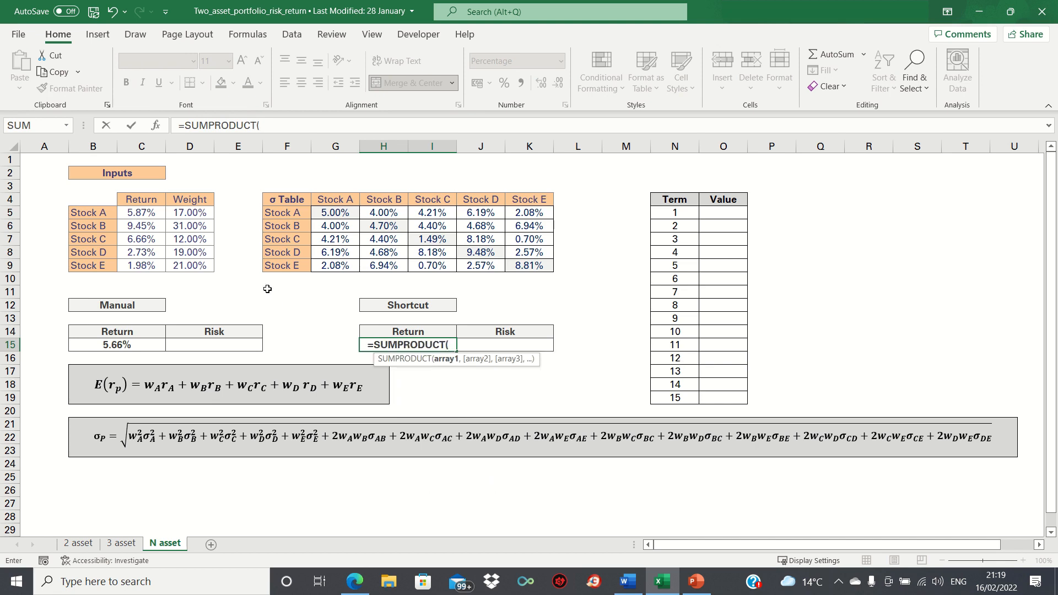
left_click(158, 214)
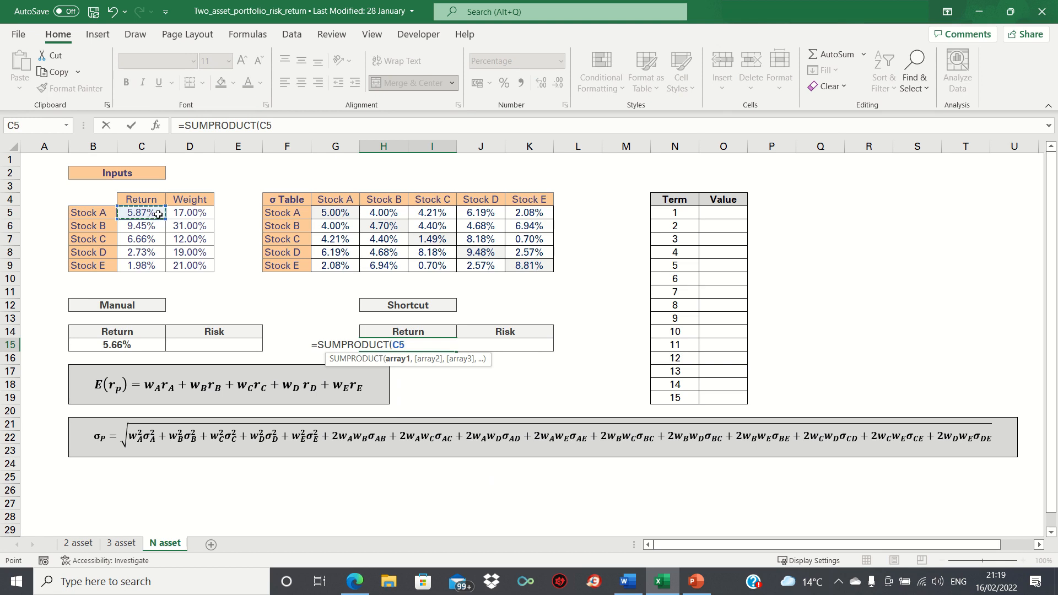
key("ctrl+shift+Down")
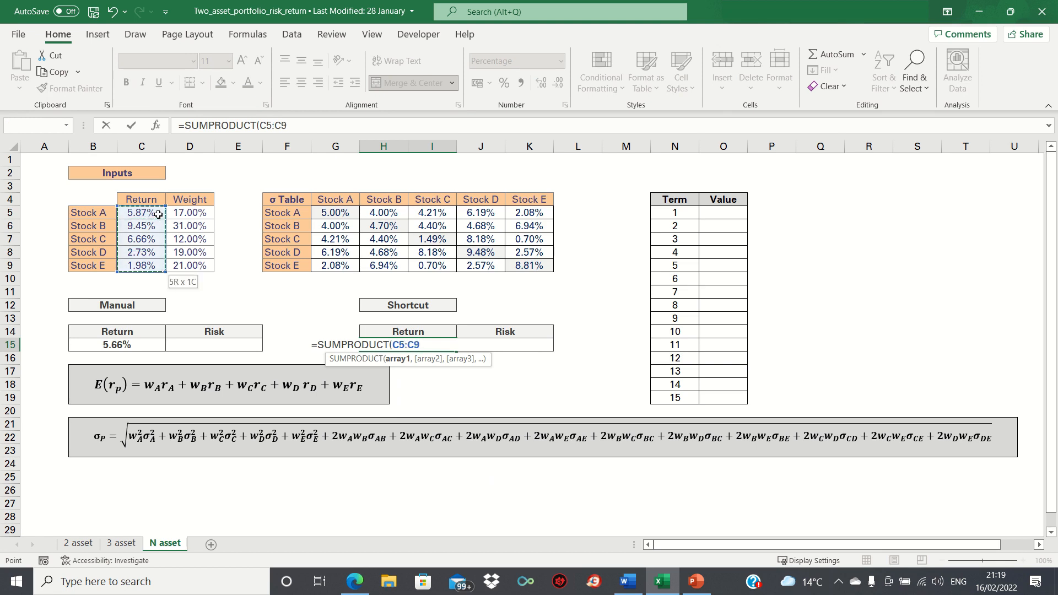
type(",")
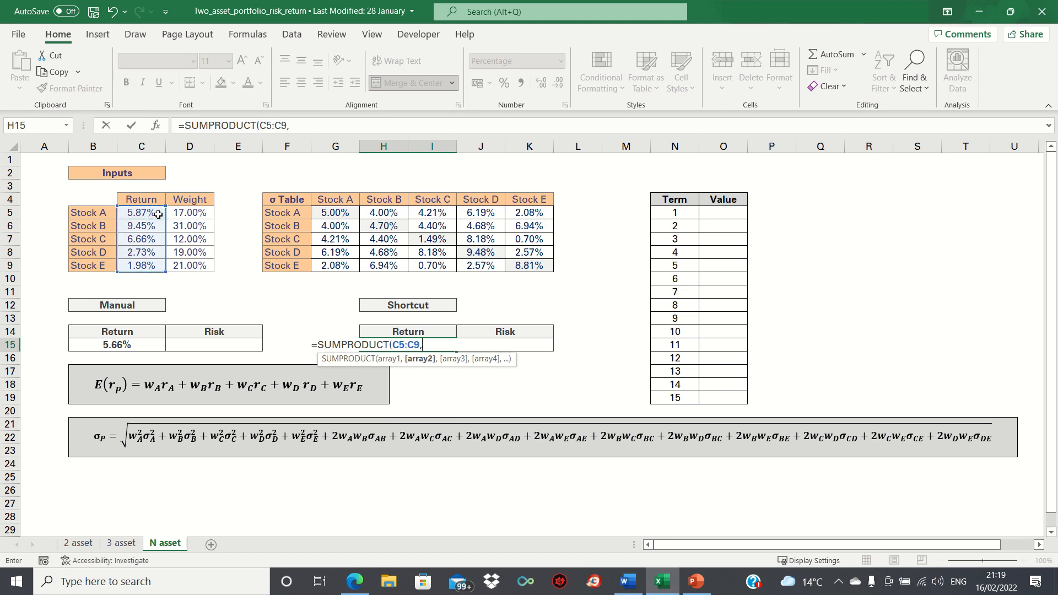
left_click(188, 213)
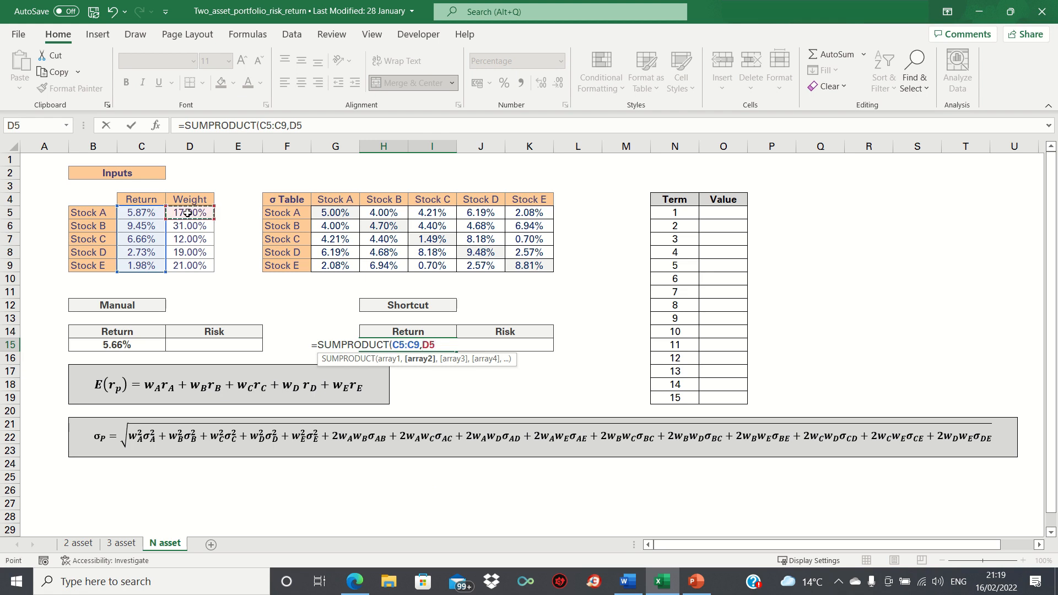
key("ctrl+shift+Down")
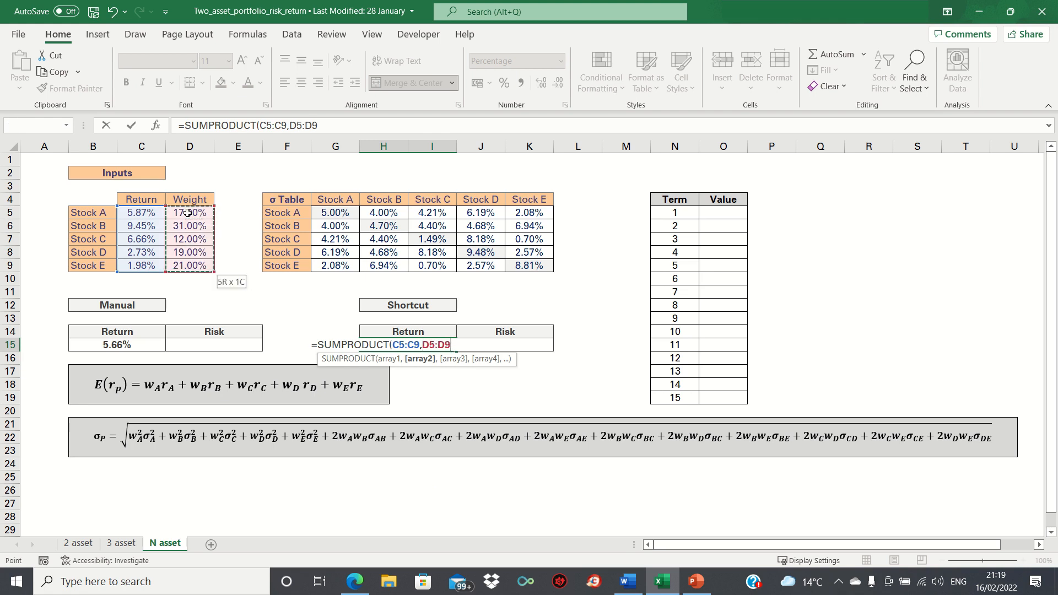
type(")")
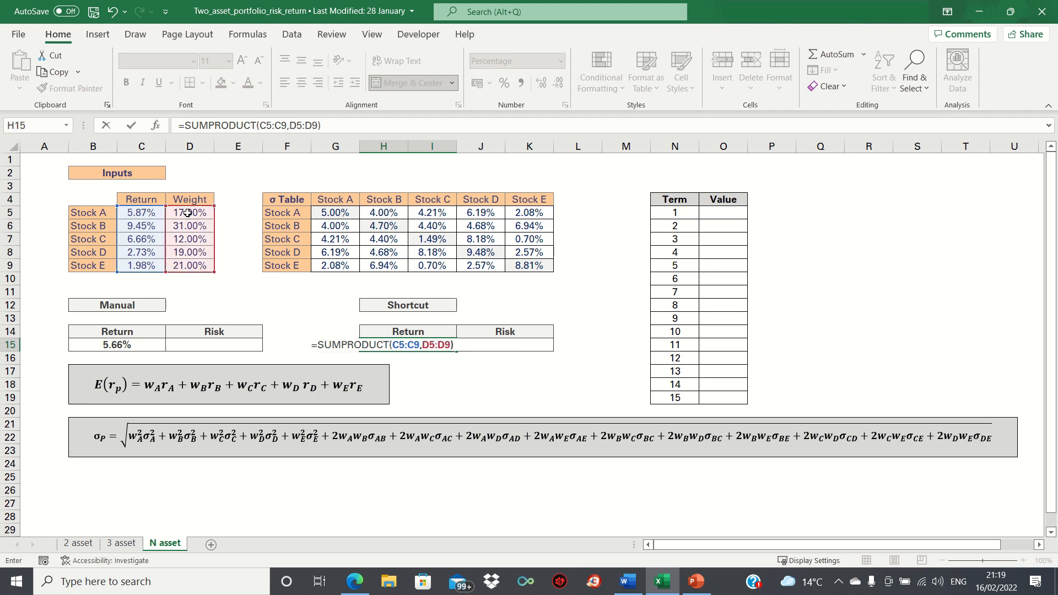
key("Return")
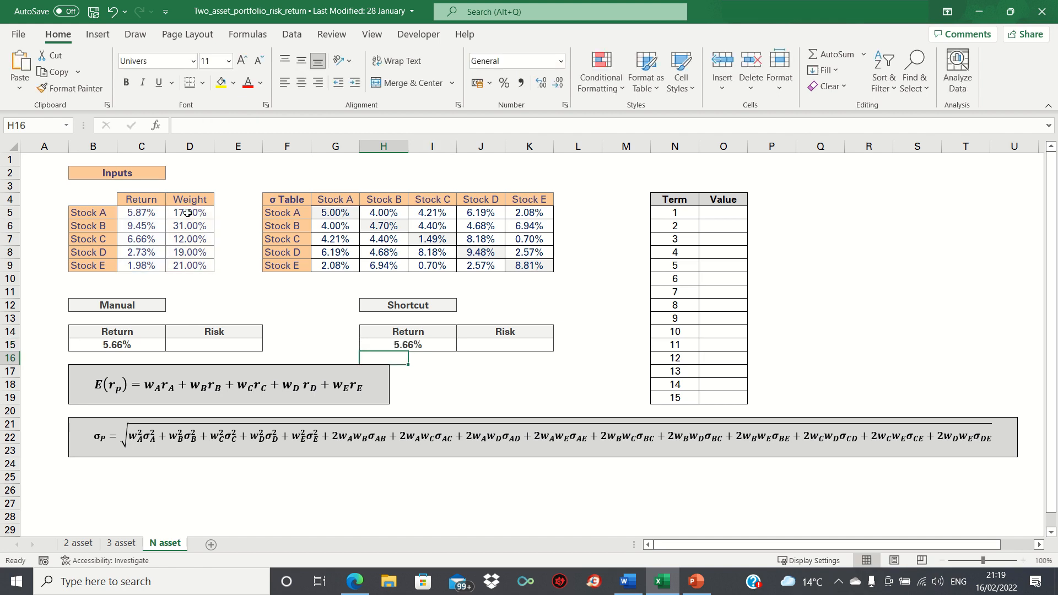
Enter term 1 of the risk formula in O5 as Stock A's squared weight times its σ Table entry, =D5^2*G5
key("Up")
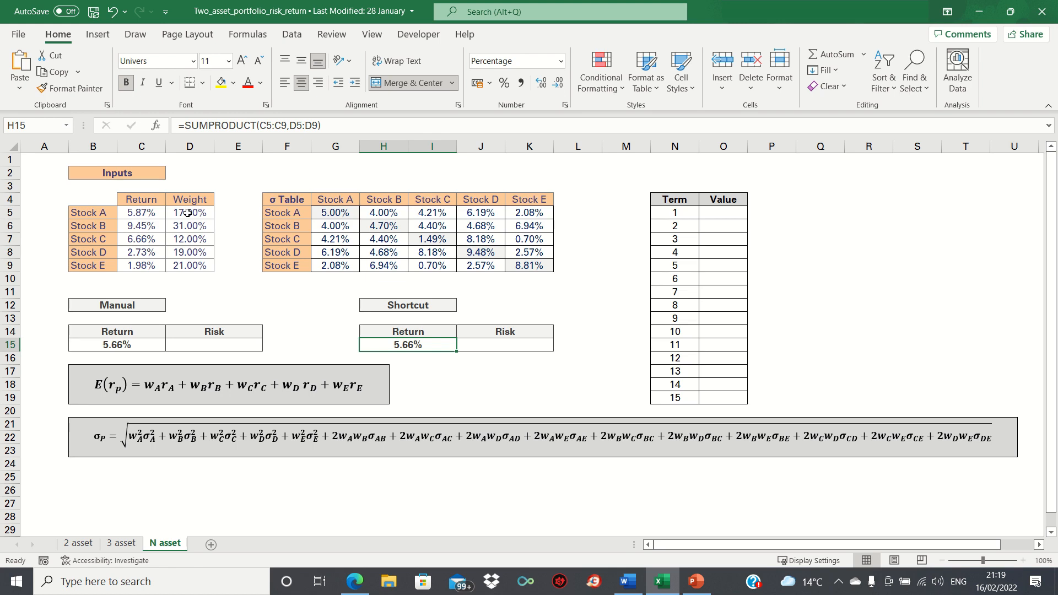
key("Left")
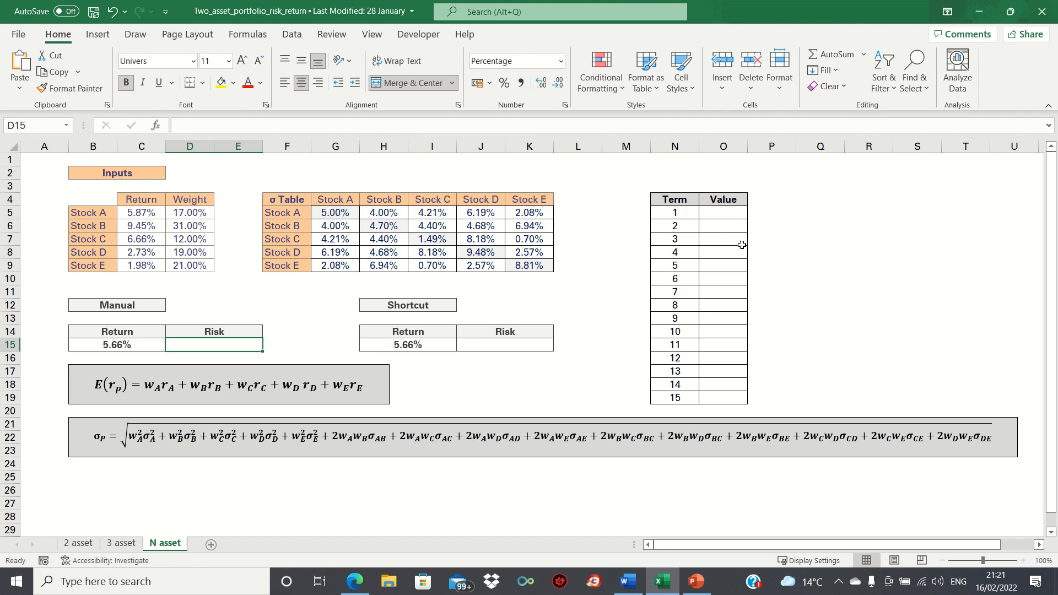
left_click(731, 213)
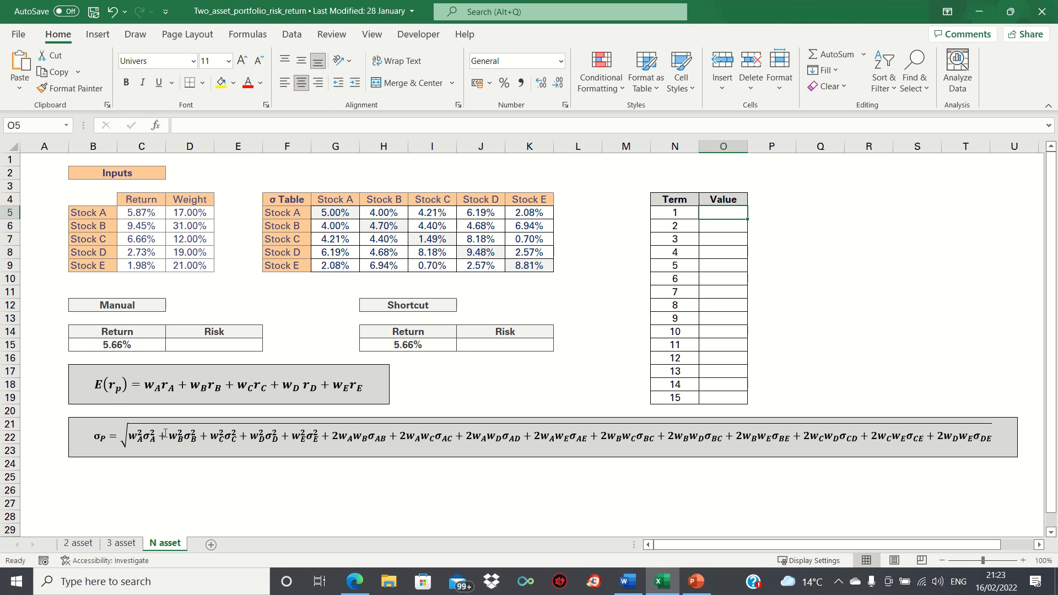
type("=")
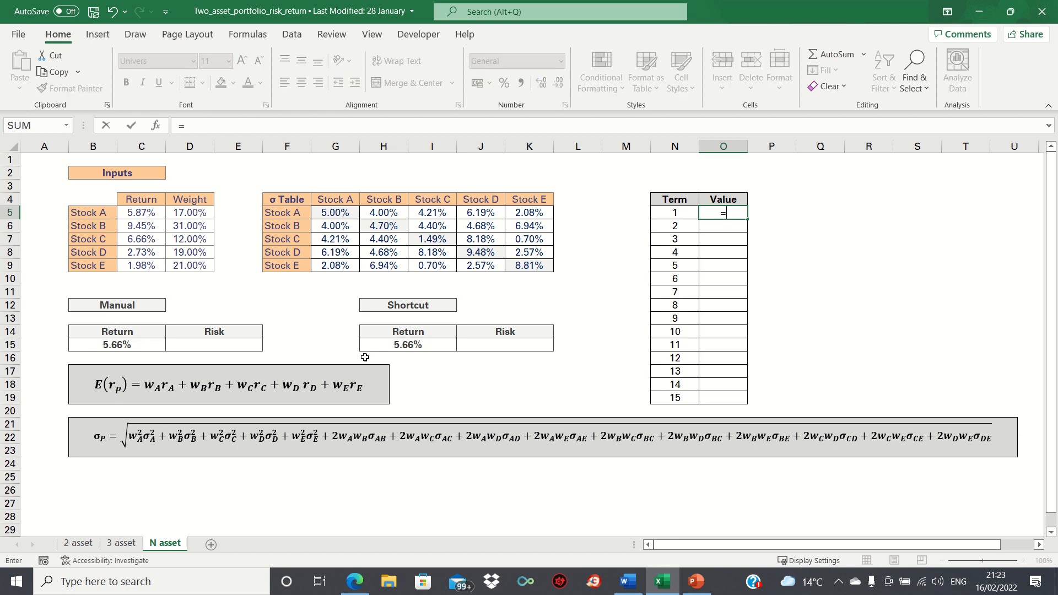
left_click(200, 211)
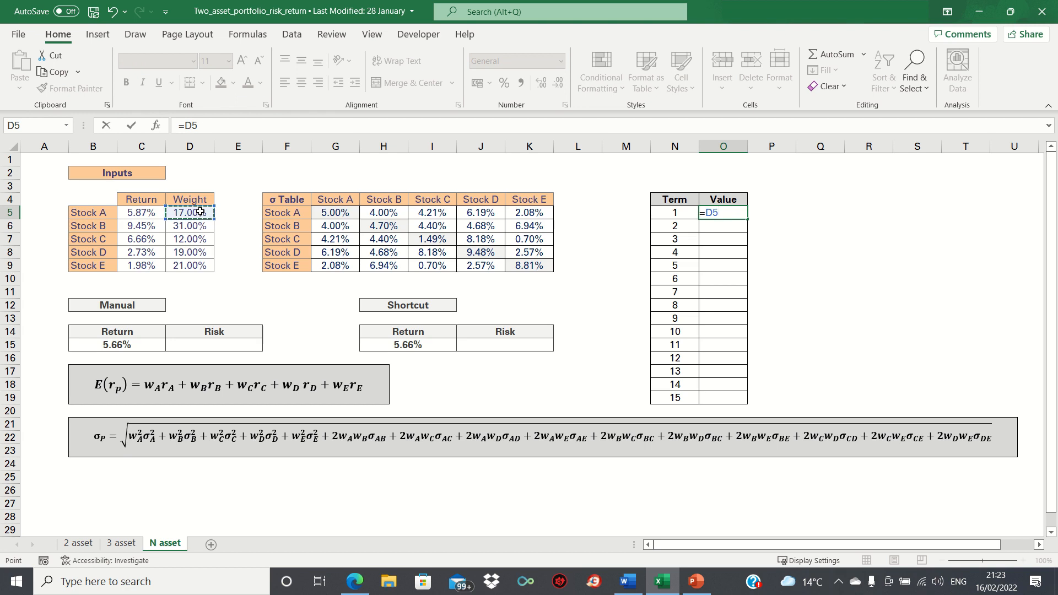
type("^2*")
left_click(322, 213)
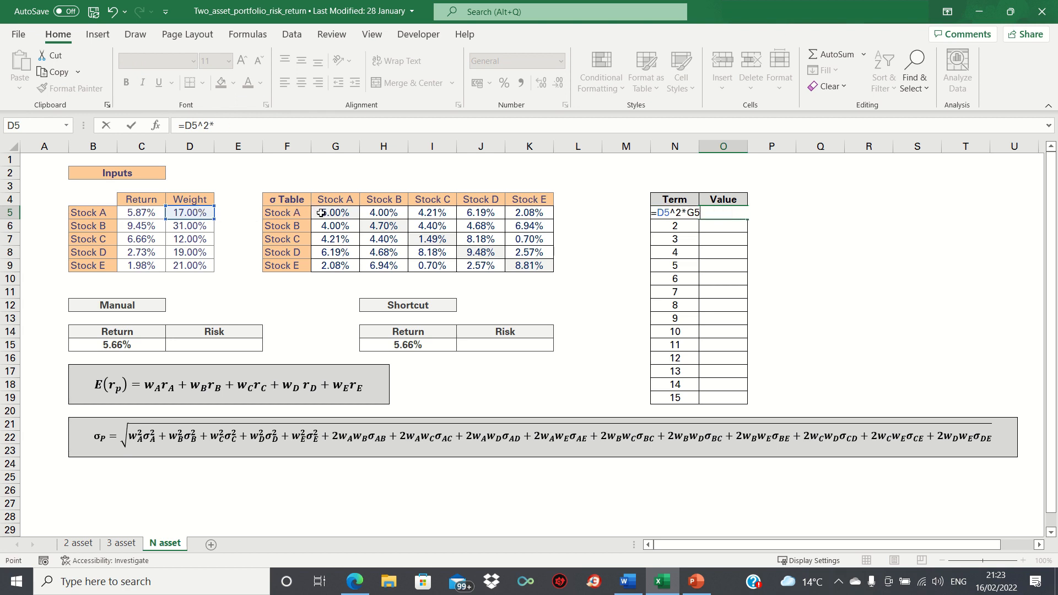
key("Return")
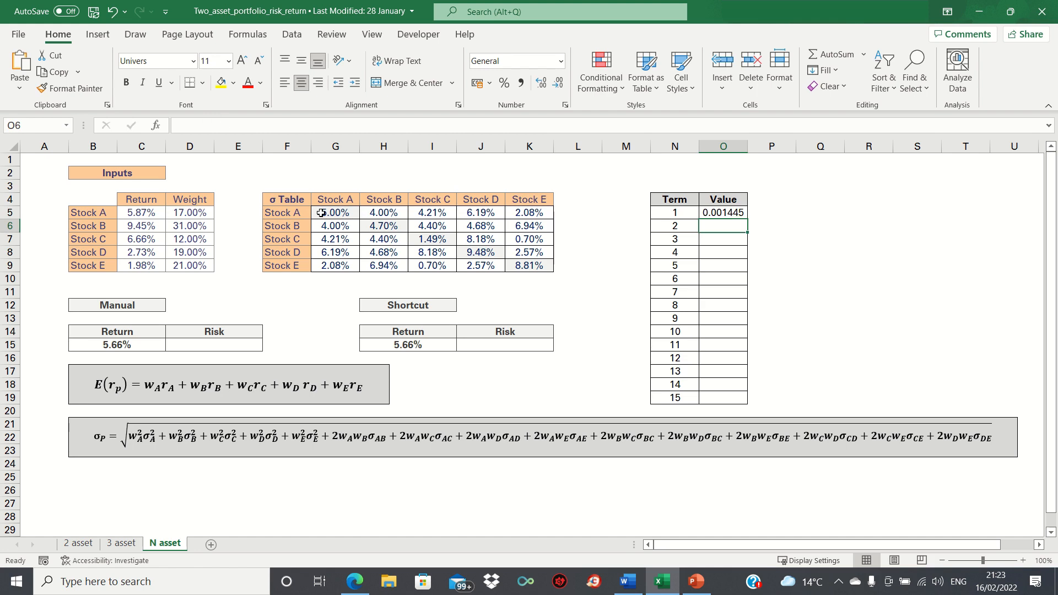
Enter term 2 in O6 as Stock B's squared weight times its diagonal σ Table entry, =D6^2*H6
type("=")
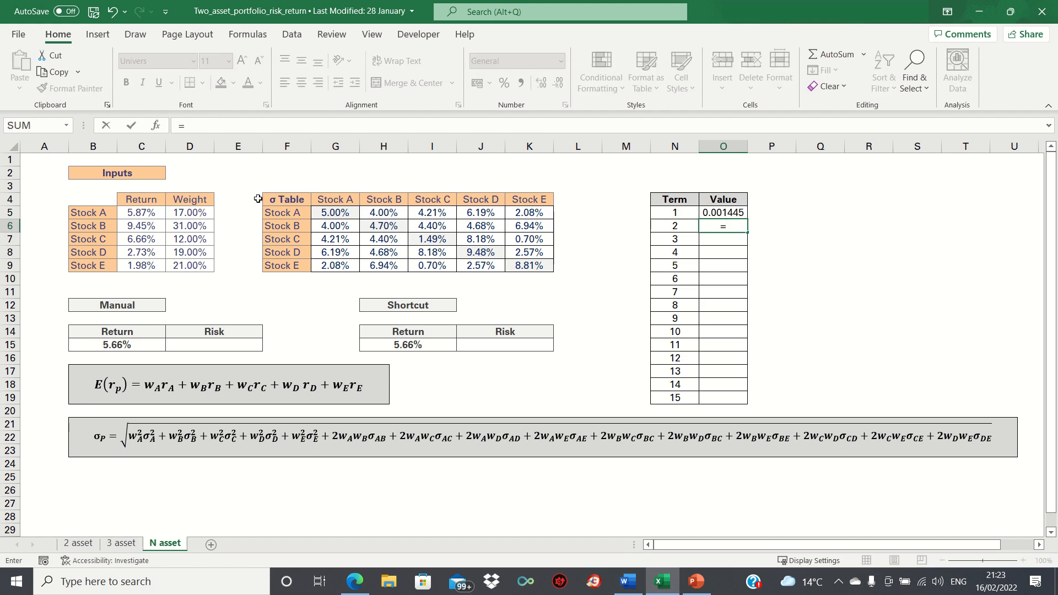
left_click(194, 225)
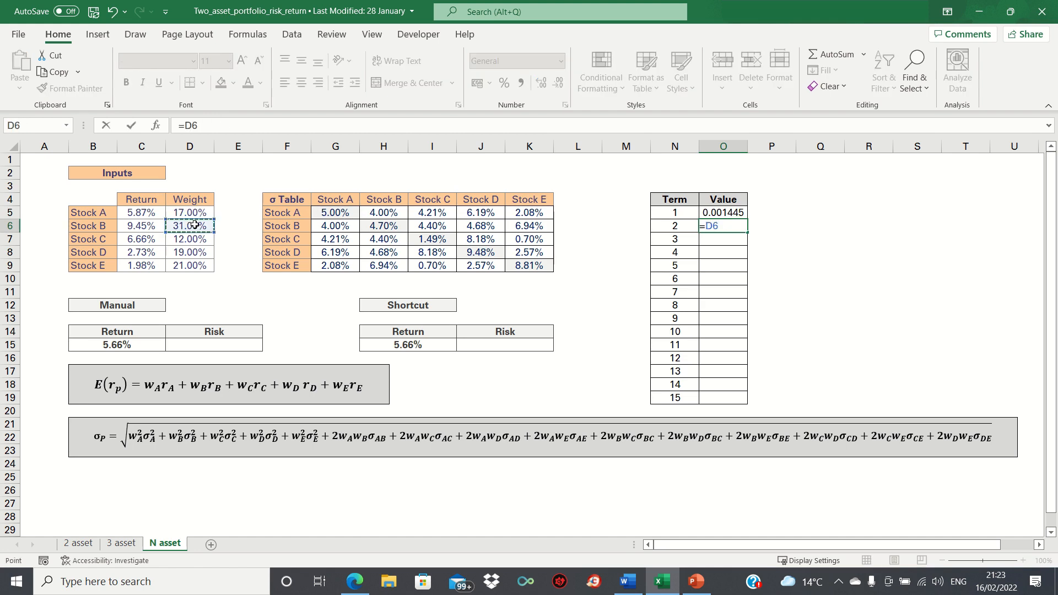
type("^2*")
left_click(387, 226)
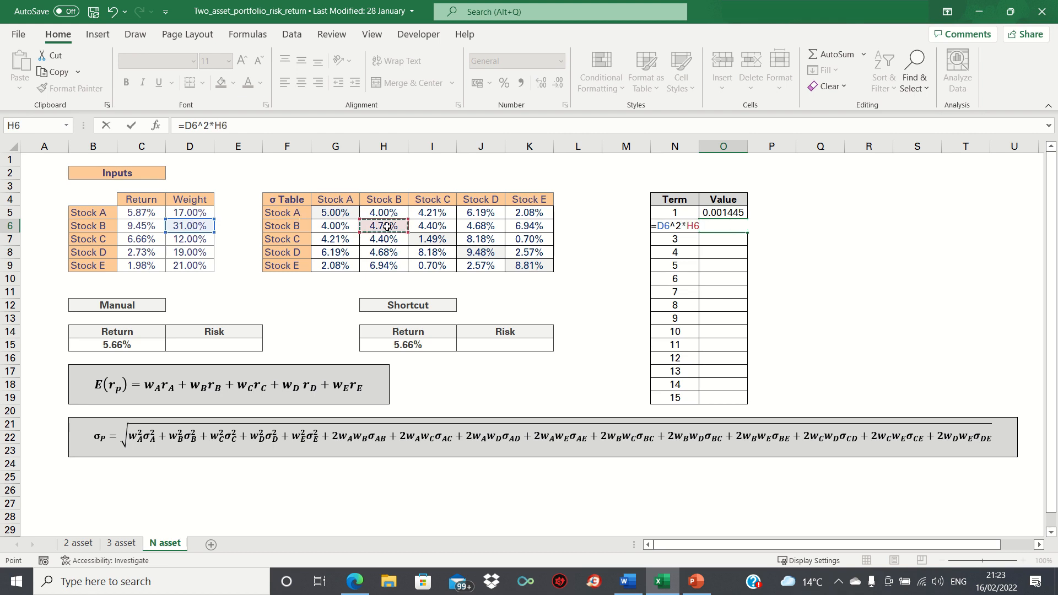
key("Return")
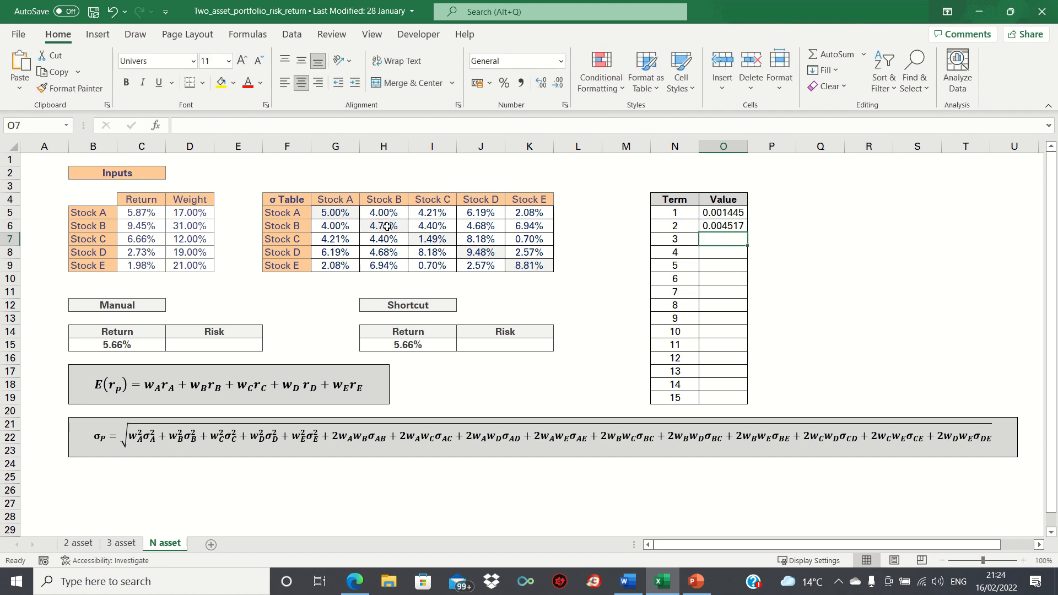
Enter term 3 in O7 as Stock C's squared weight times its diagonal σ Table entry, =D7^2*I7
type("=")
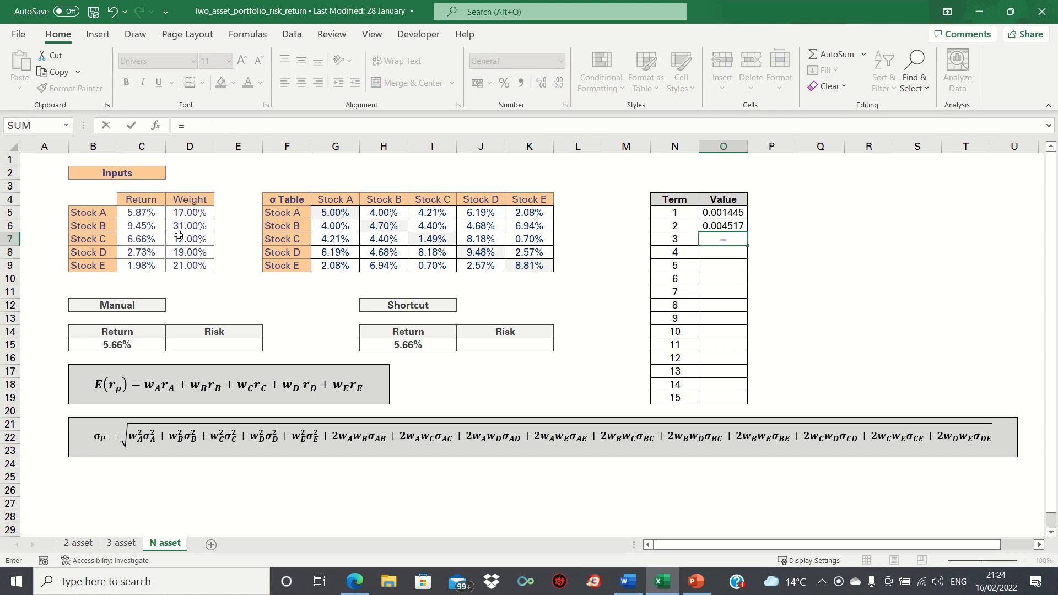
left_click(179, 237)
type("^")
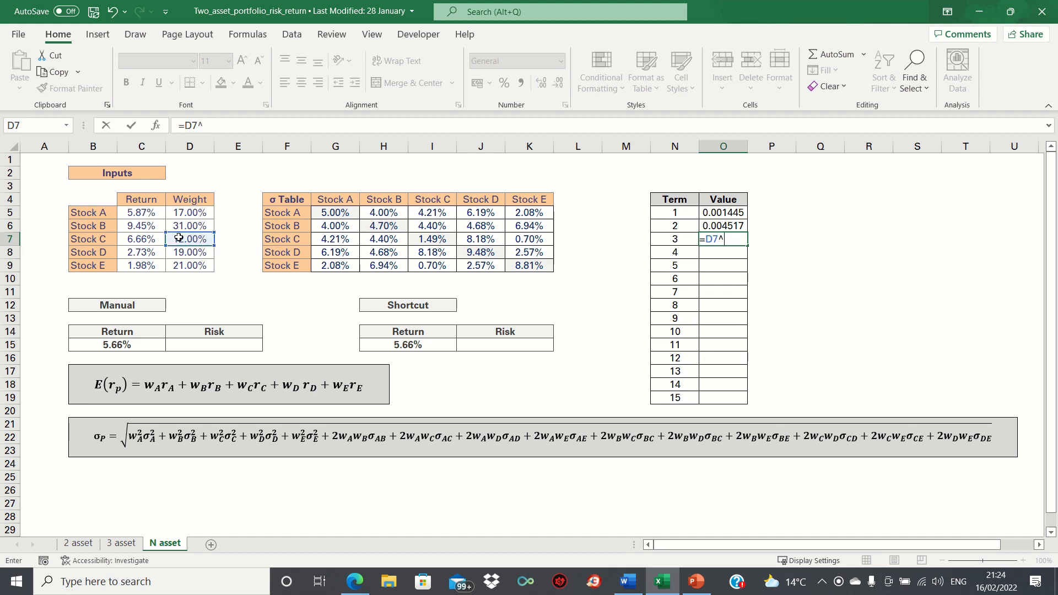
type("2*")
left_click(429, 238)
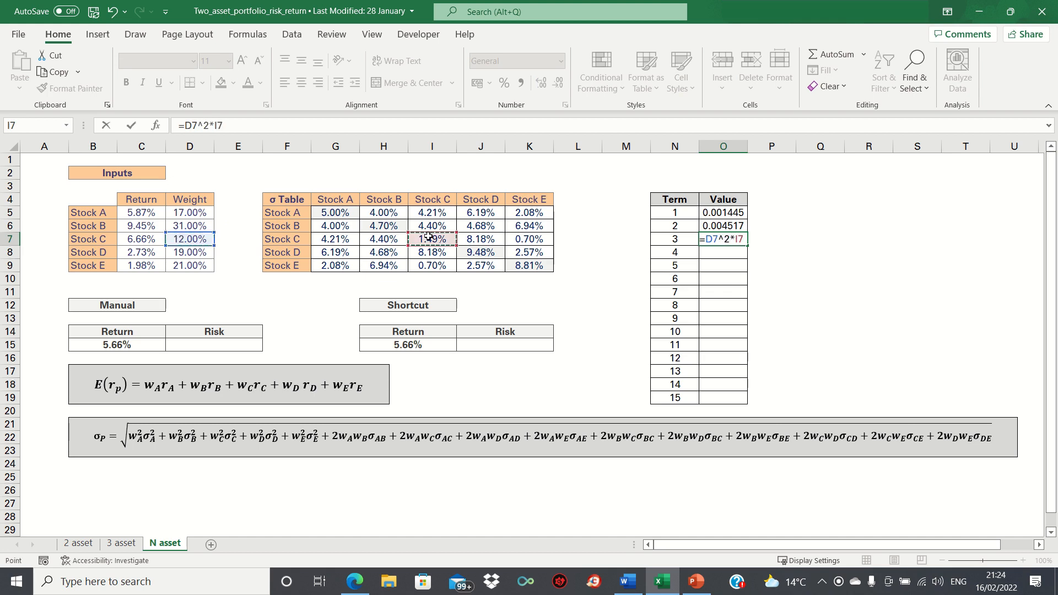
key("Return")
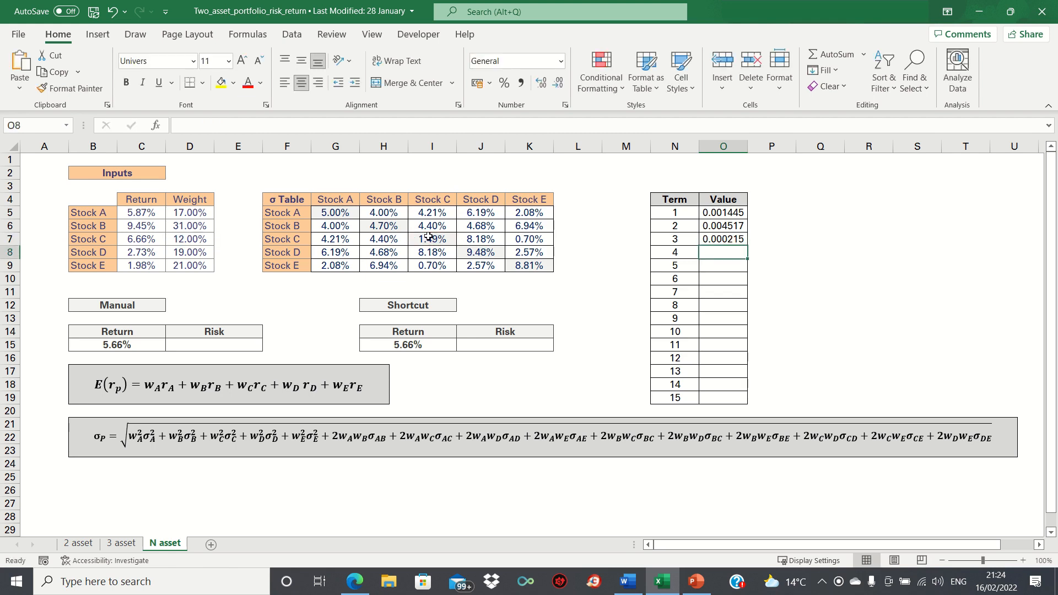
Enter term 4 in O8 as Stock D's squared weight times its diagonal σ Table entry, =D8^2*J8
type("=")
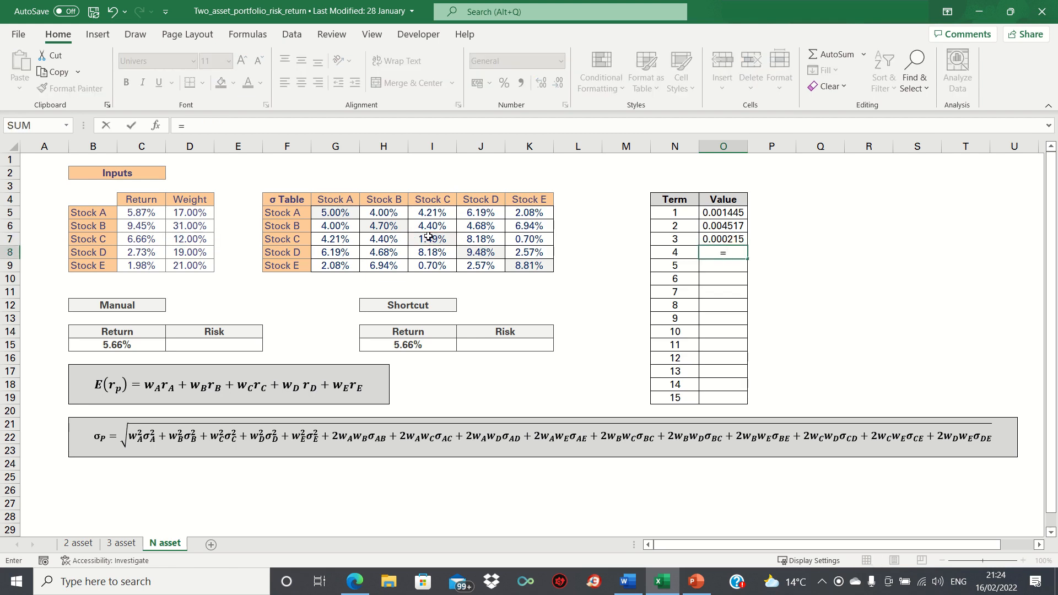
left_click(210, 250)
type("^2*")
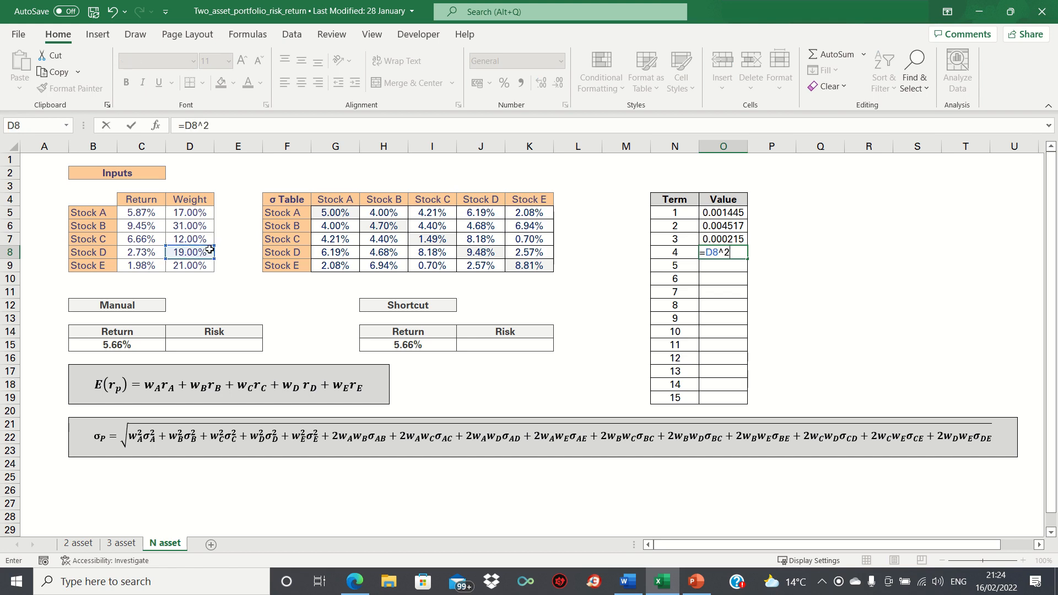
left_click(489, 252)
key("Return")
Enter term 5 in O9 as Stock E's squared weight times its diagonal σ Table entry, =D9^2*K9
type("=")
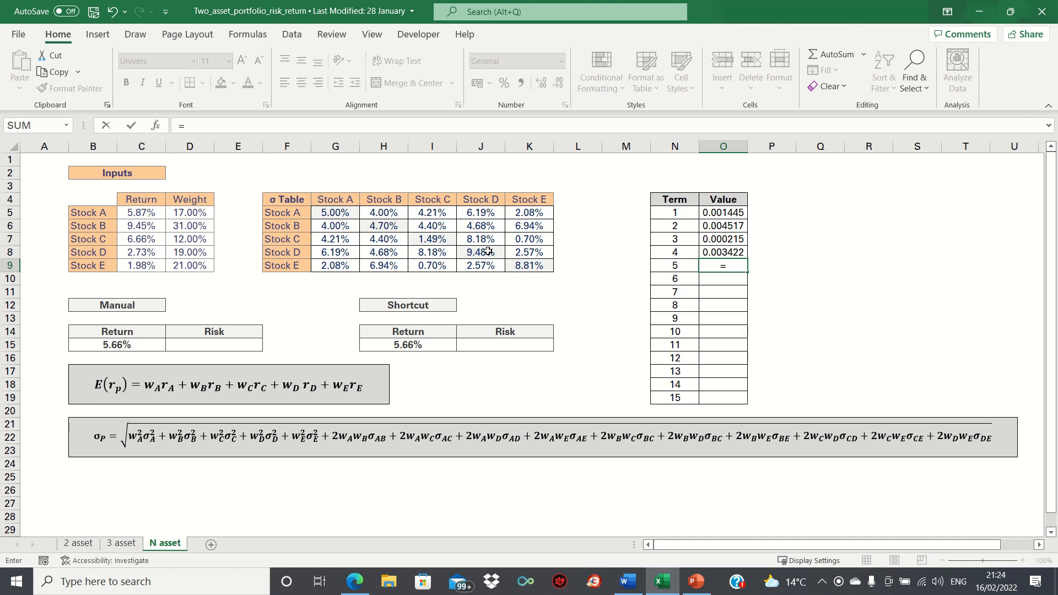
left_click(186, 266)
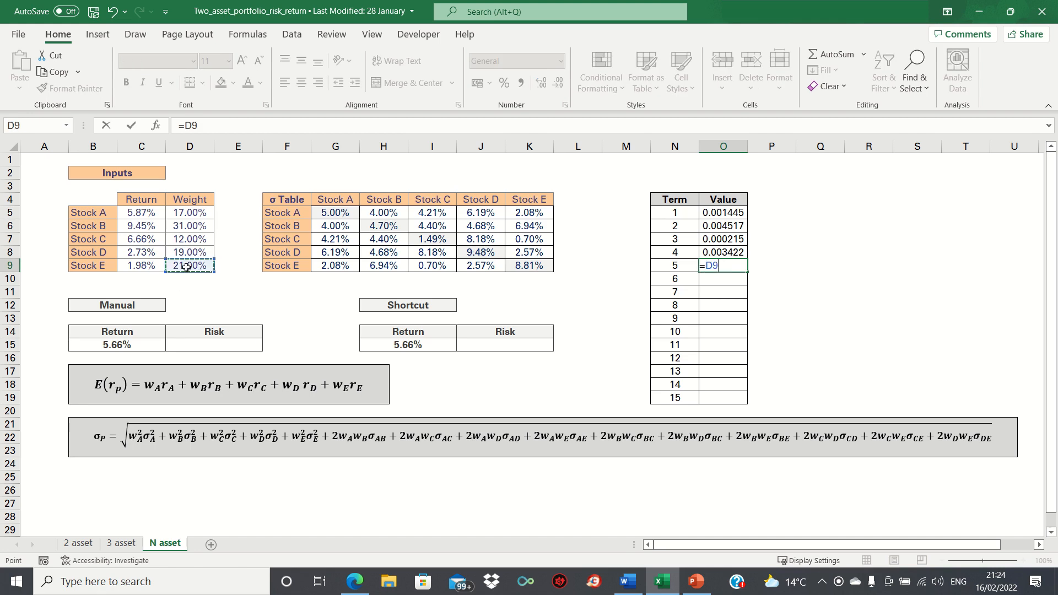
type("^2*")
left_click(538, 265)
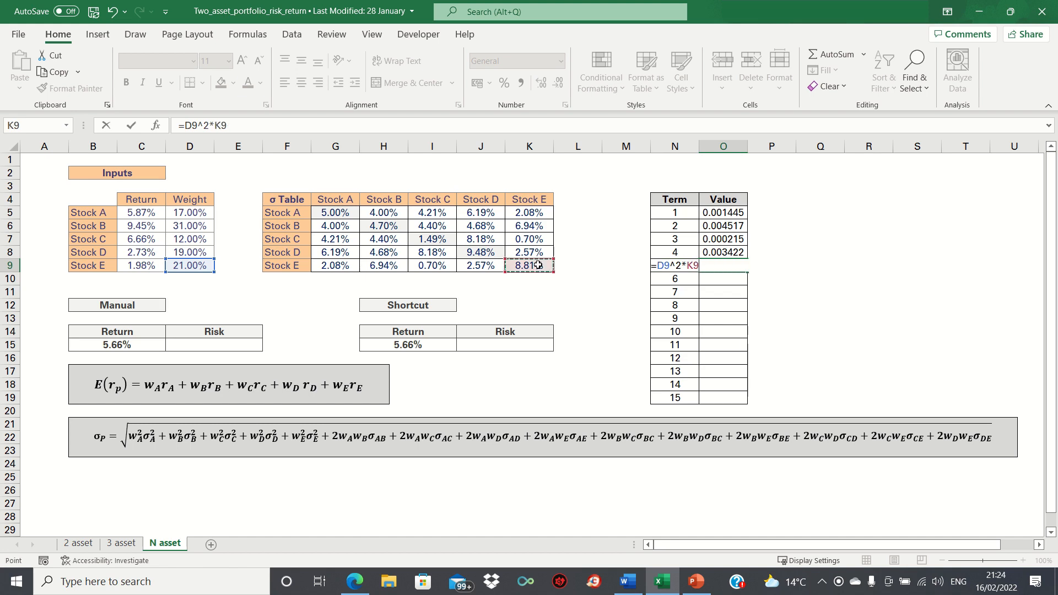
key("Return")
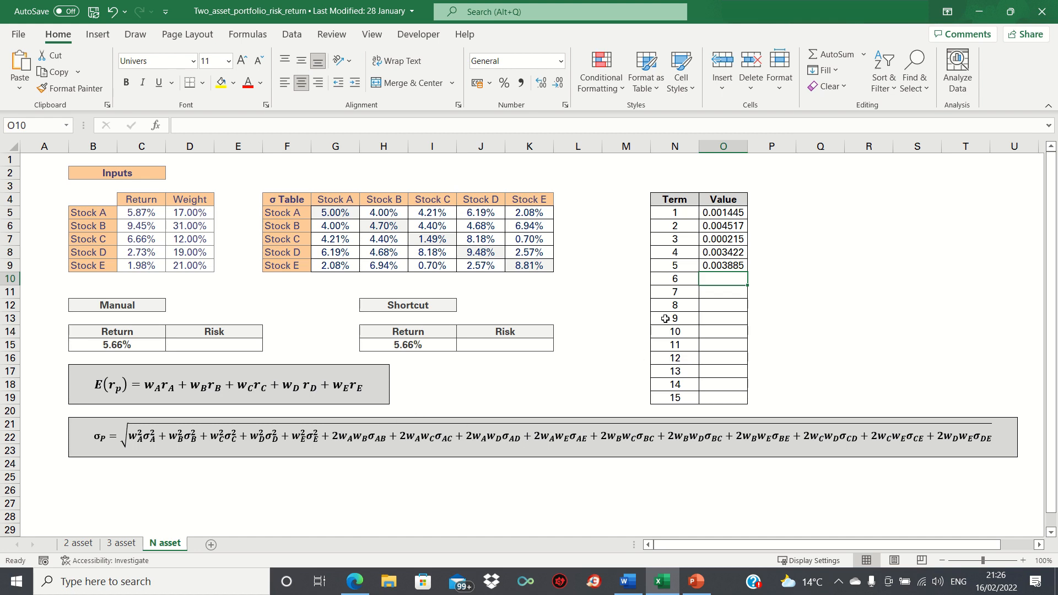
Enter term 6 in O10 as twice the Stock A and B weights times their σ Table entry, =2*D5*D6*G6
type("=2*")
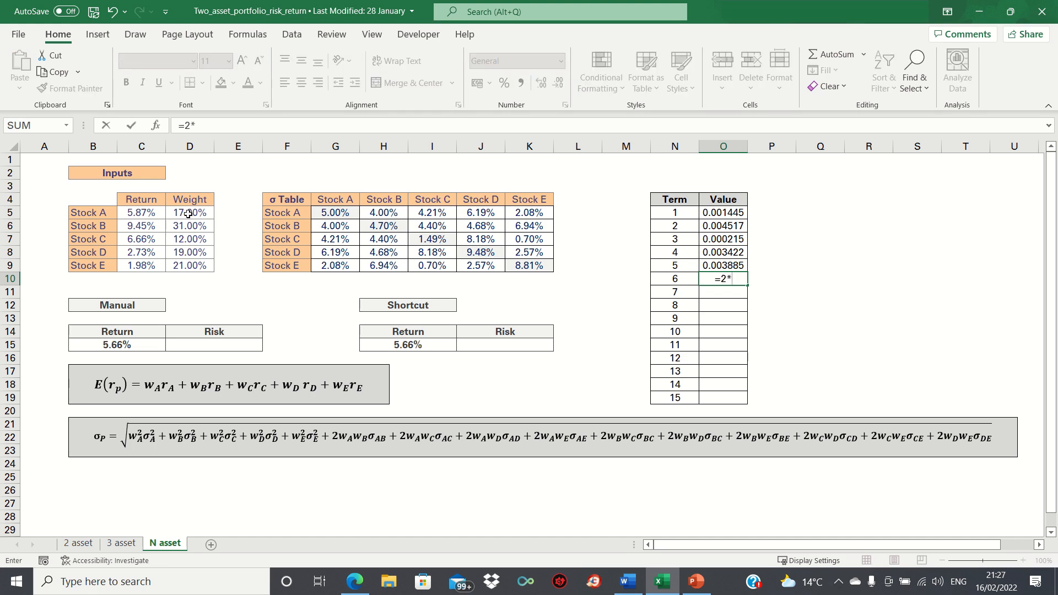
left_click(187, 213)
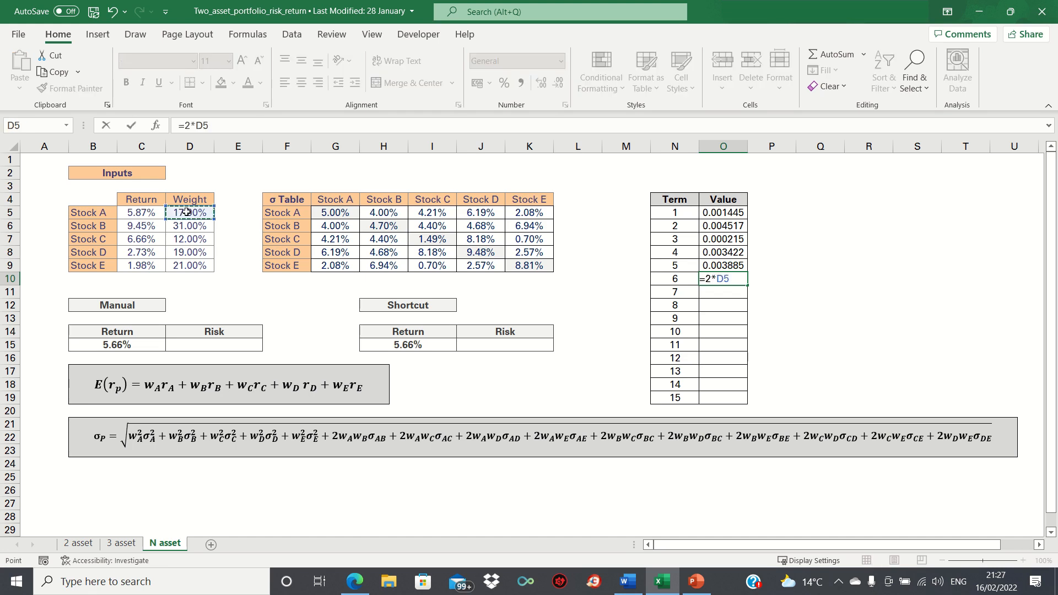
type("*")
left_click(186, 224)
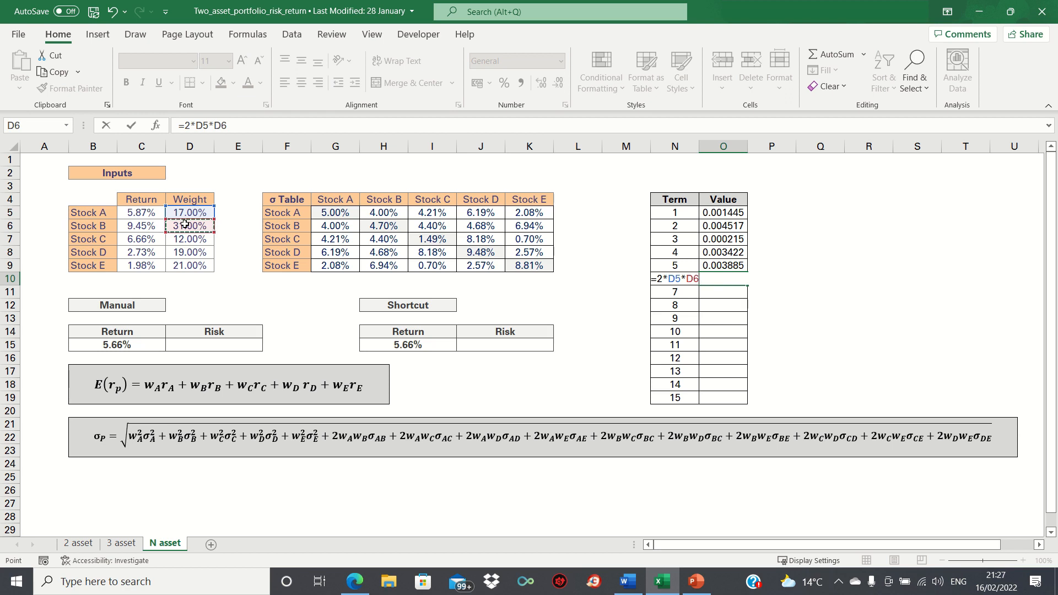
type("*")
left_click(327, 225)
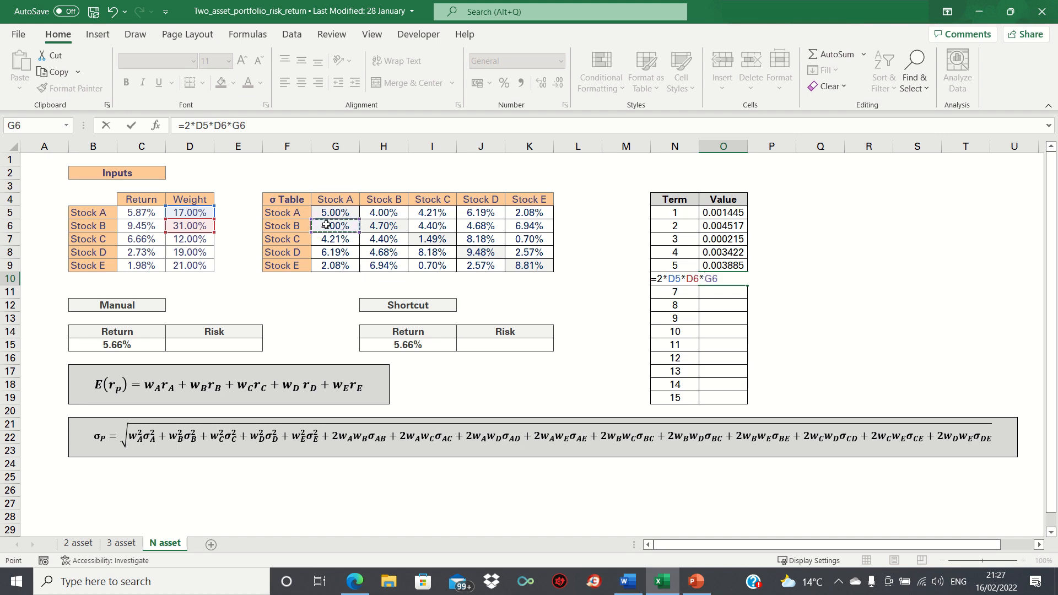
key("Return")
Enter term 7 in O11 as twice the Stock A and C weights times their σ Table entry, =2*D5*D7*G7
type("=")
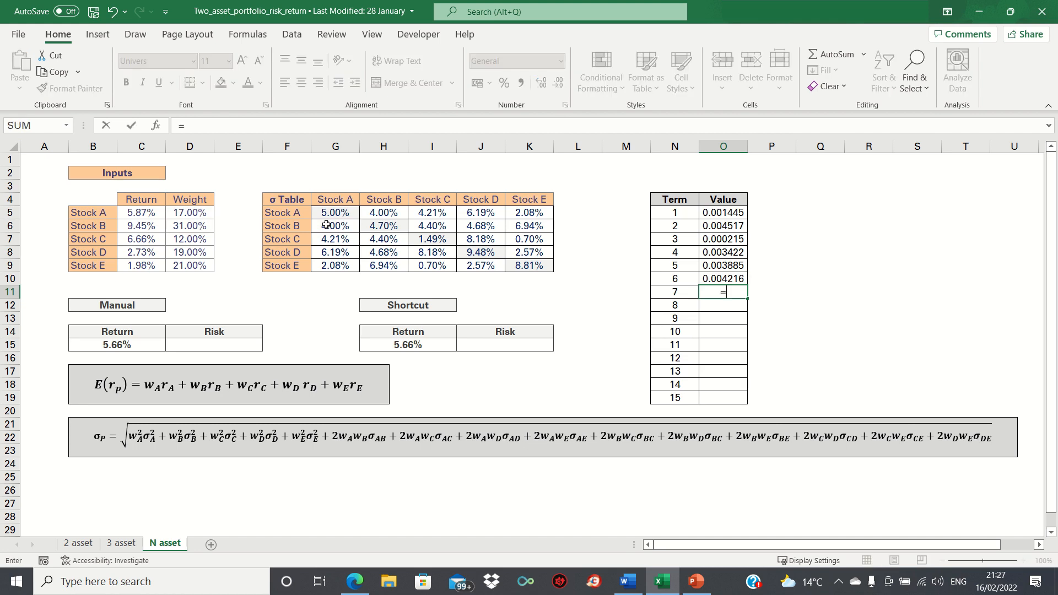
type("2*")
left_click(202, 211)
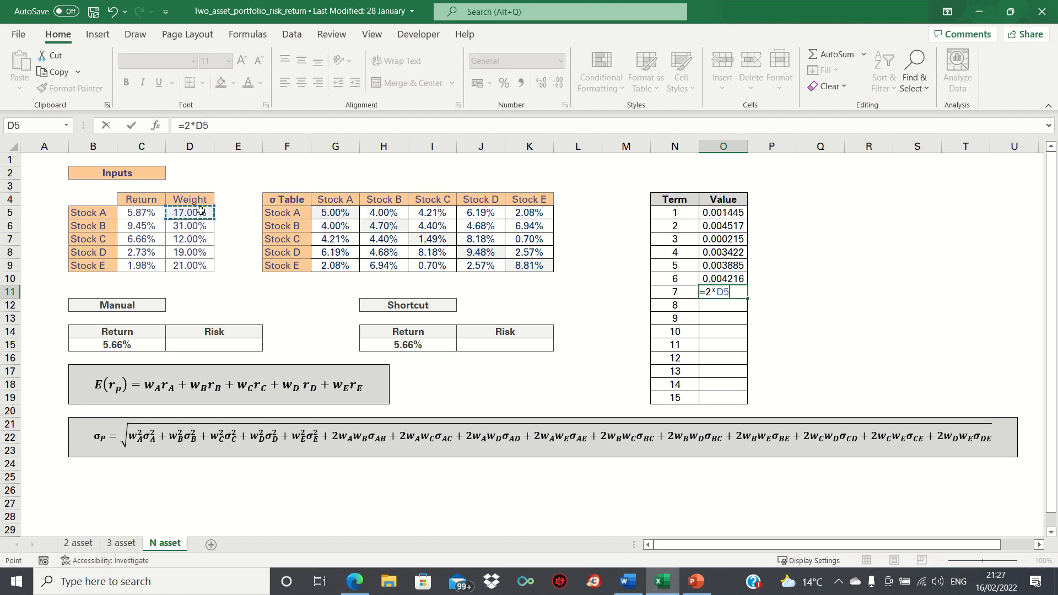
type("*")
left_click(192, 238)
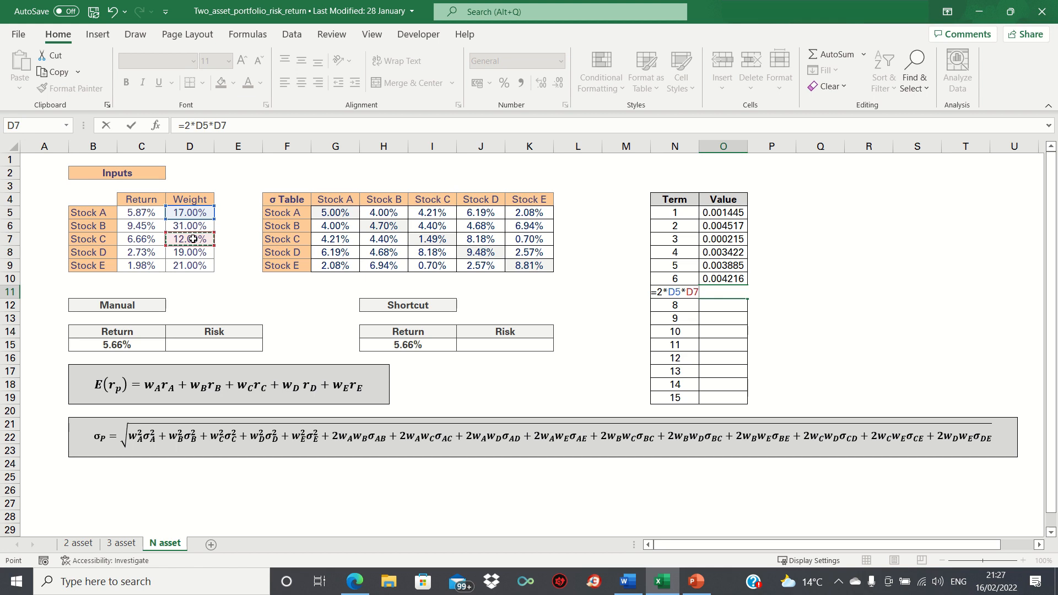
type("*")
left_click(333, 239)
key("Return")
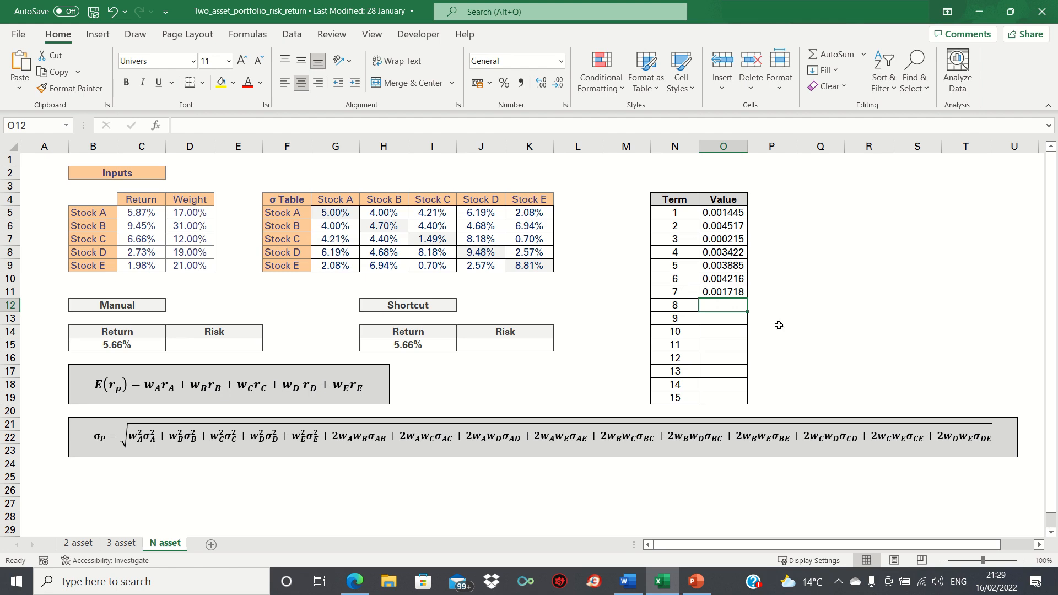
Enter term 8 in O12 as twice the Stock A and D weights times their σ Table entry, =2*D5*D8*G8
type("=2*")
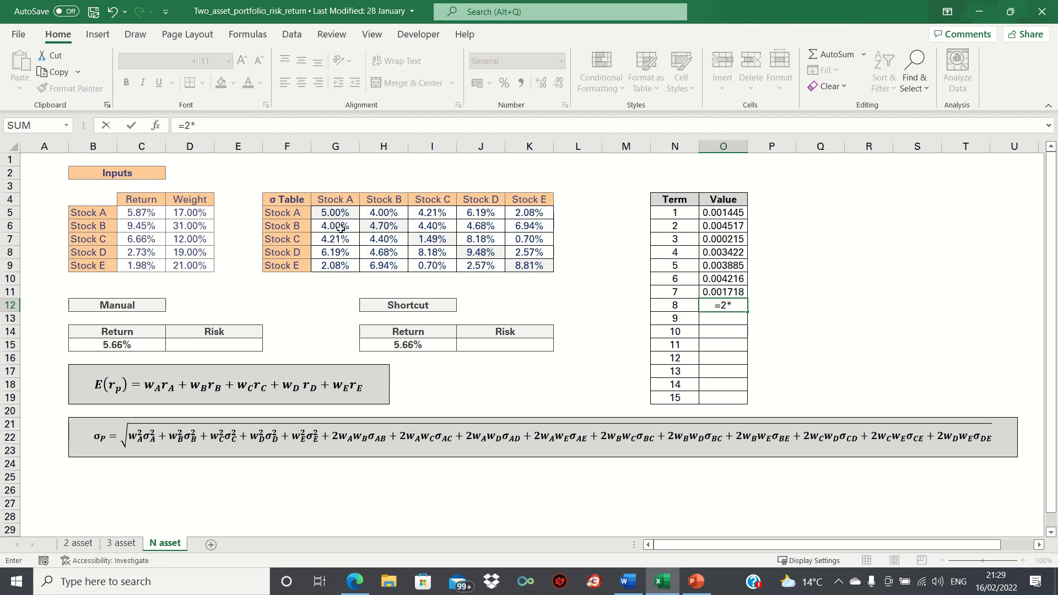
left_click(186, 212)
type("*")
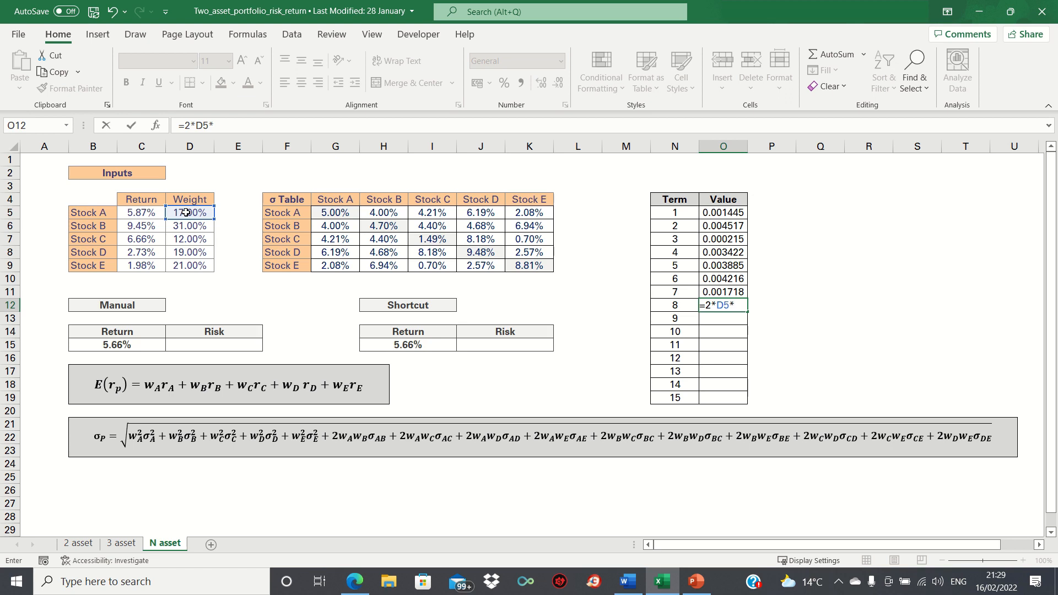
left_click(186, 251)
type("*")
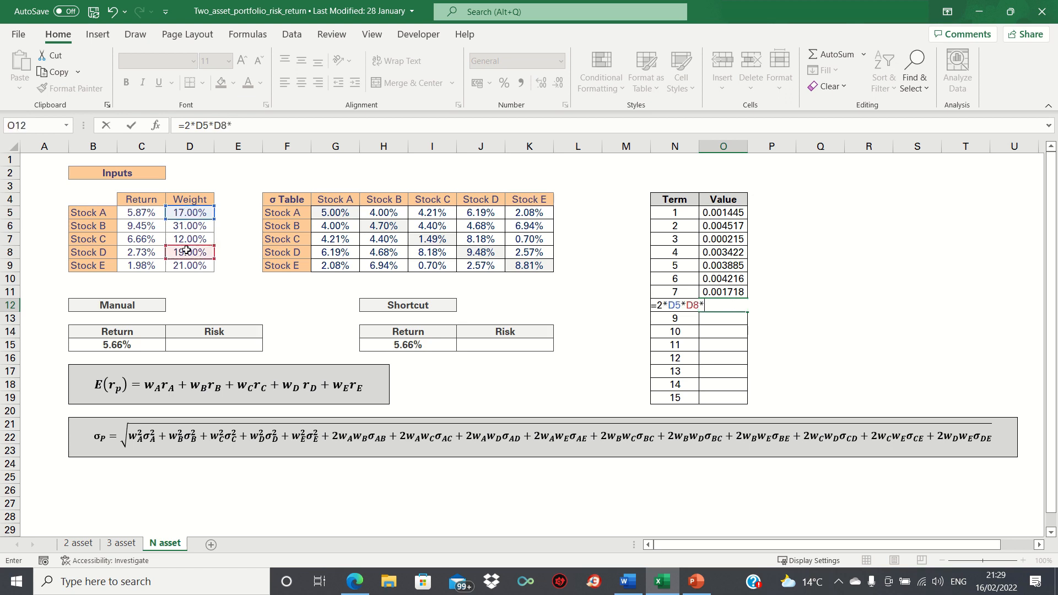
left_click(330, 252)
key("Return")
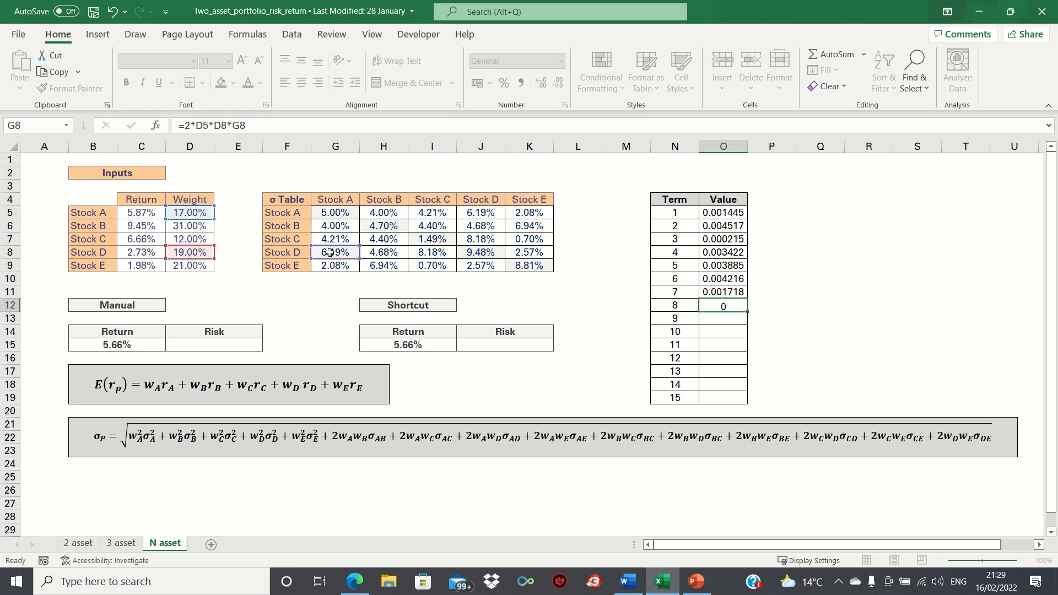
Enter term 9 in O13 as twice the Stock A and E weights times their σ Table entry, =2*D5*D9*G9
type("=2*")
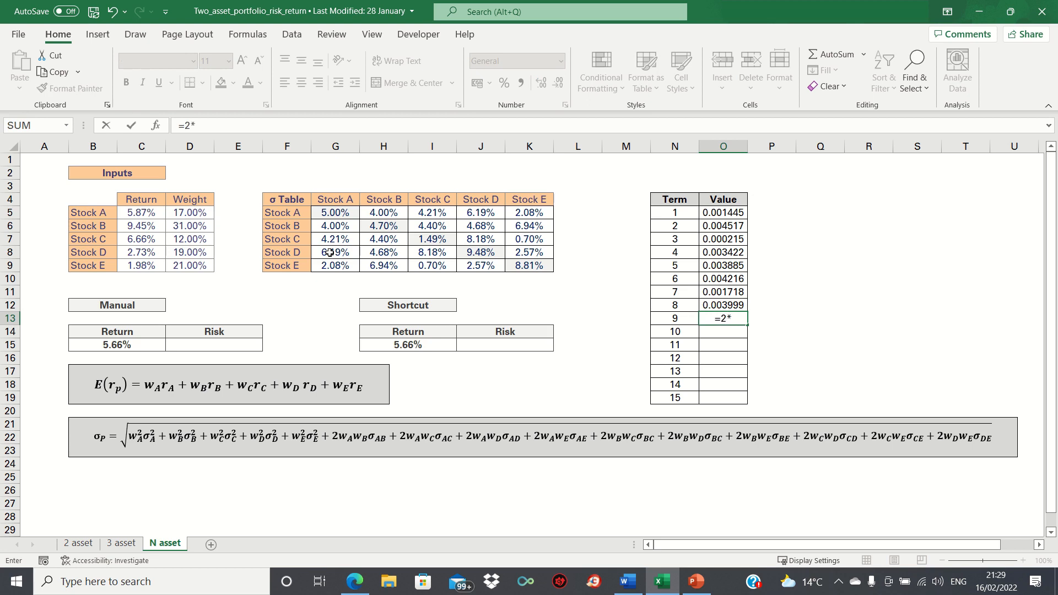
left_click(197, 214)
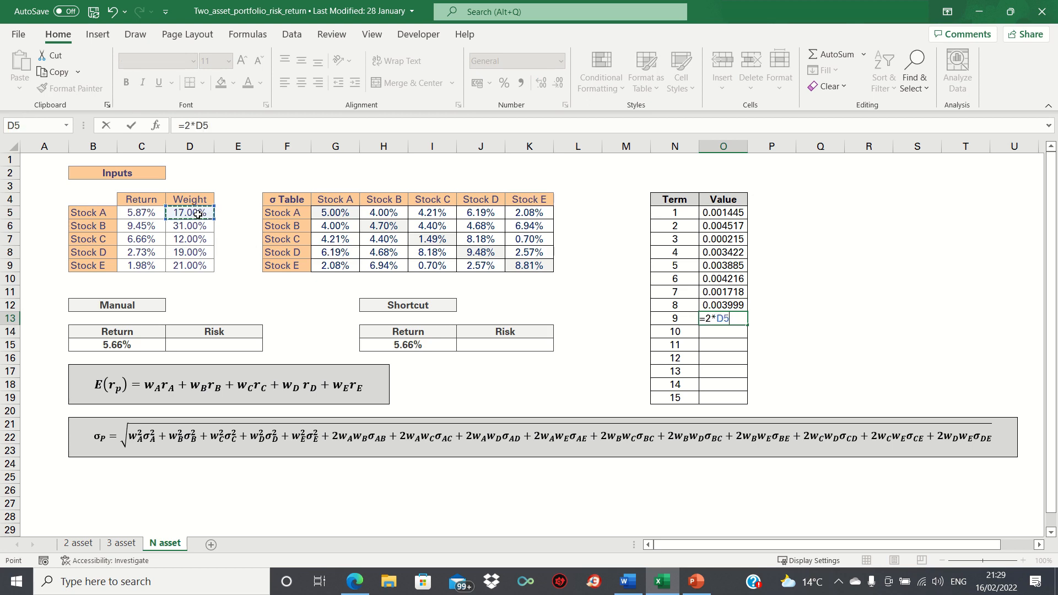
type("*")
left_click(195, 265)
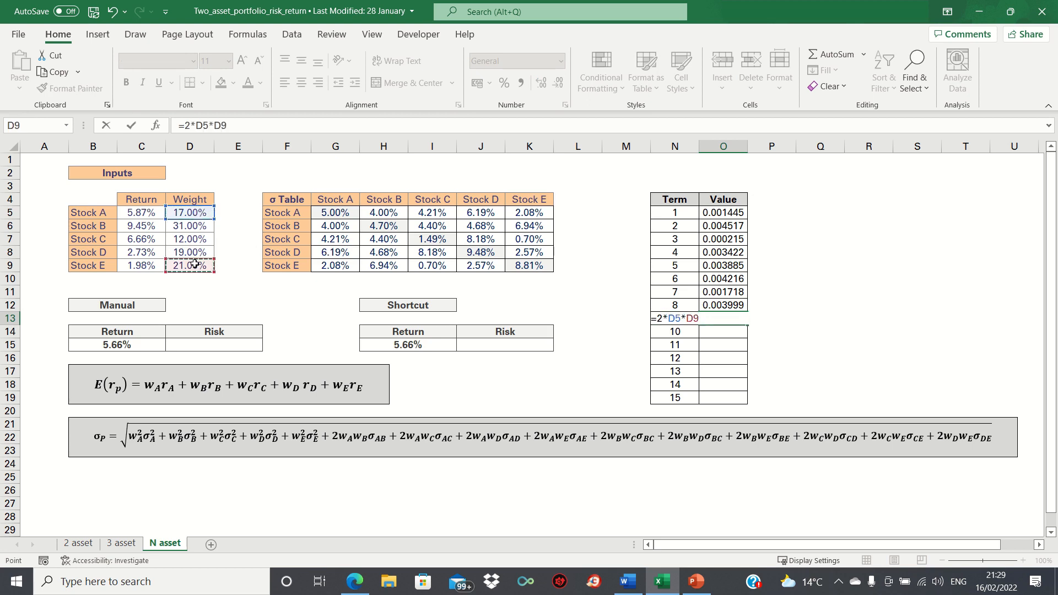
type("*")
left_click(335, 265)
key("Return")
Enter term 10 in O14 as twice the Stock B and C weights times their σ Table entry, =2*D6*D7*H7
type("=2*")
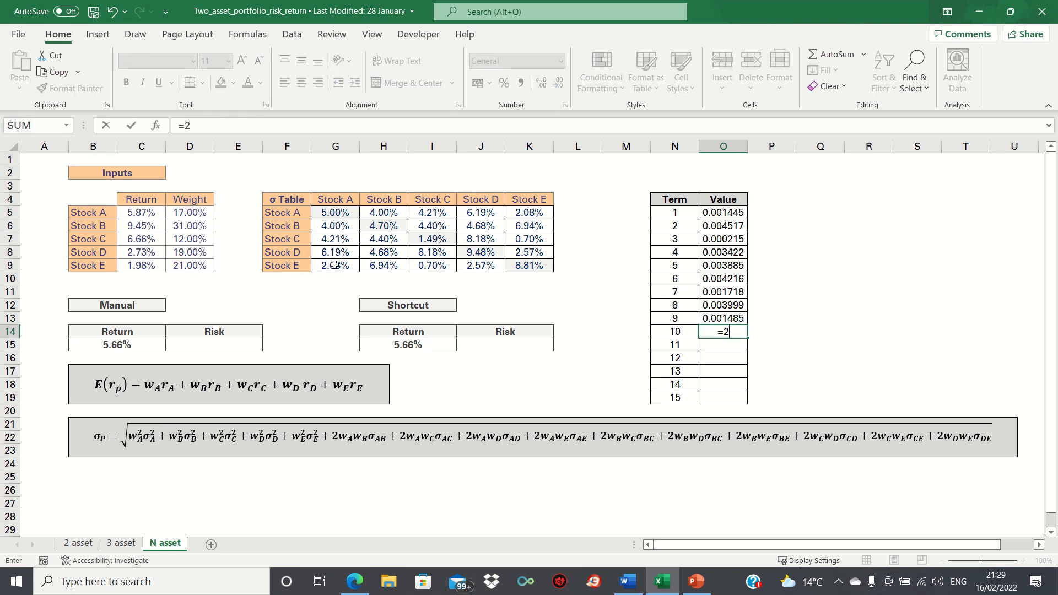
left_click(192, 227)
type("*")
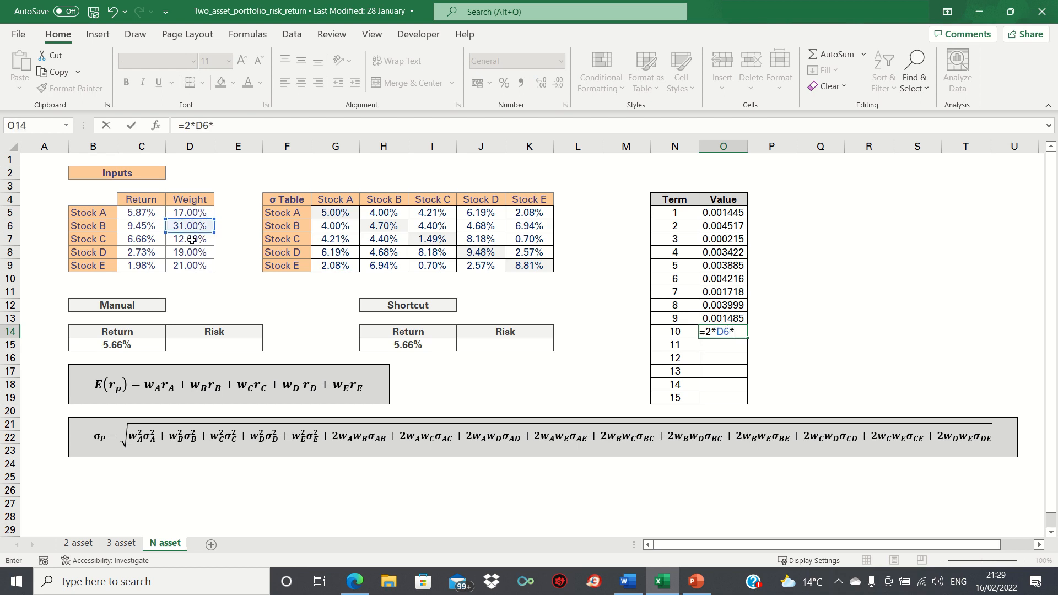
left_click(192, 240)
type("*")
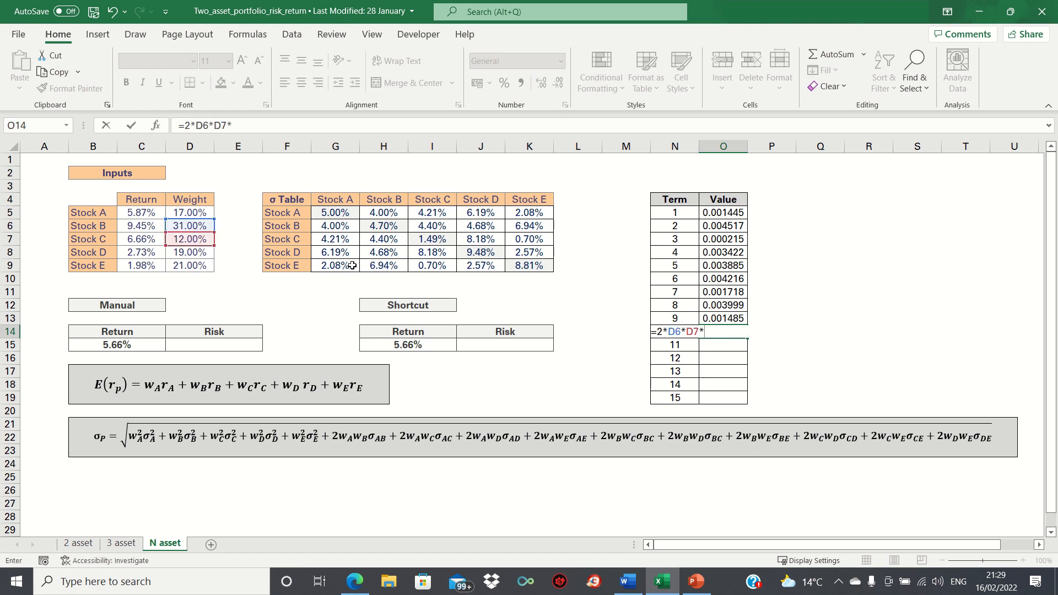
left_click(384, 240)
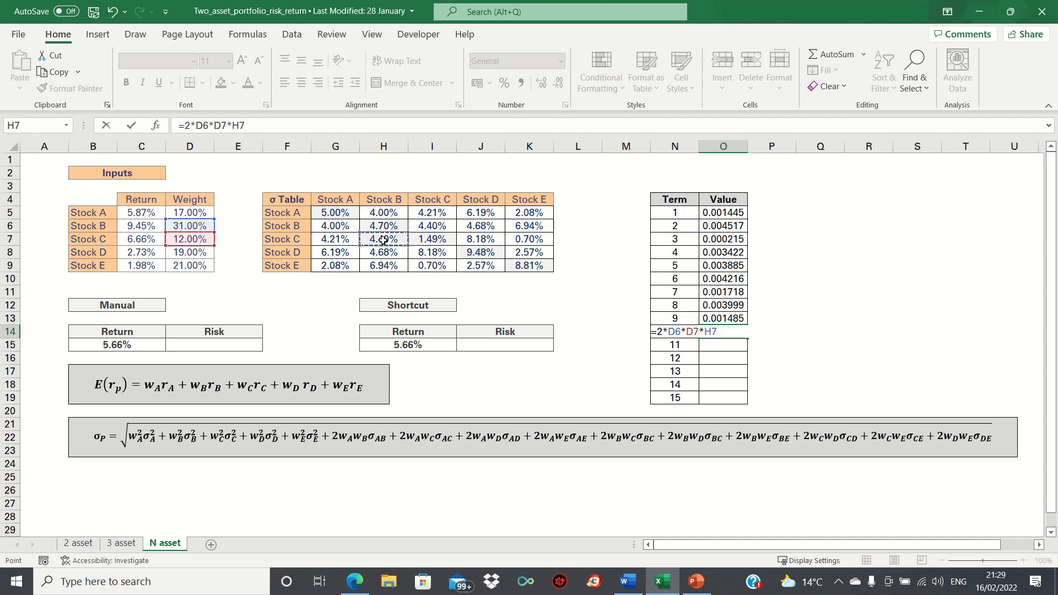
key("Return")
Enter term 11 in O15 as twice the Stock B and D weights times their σ Table entry, =2*D6*D8*H8
type("=2*")
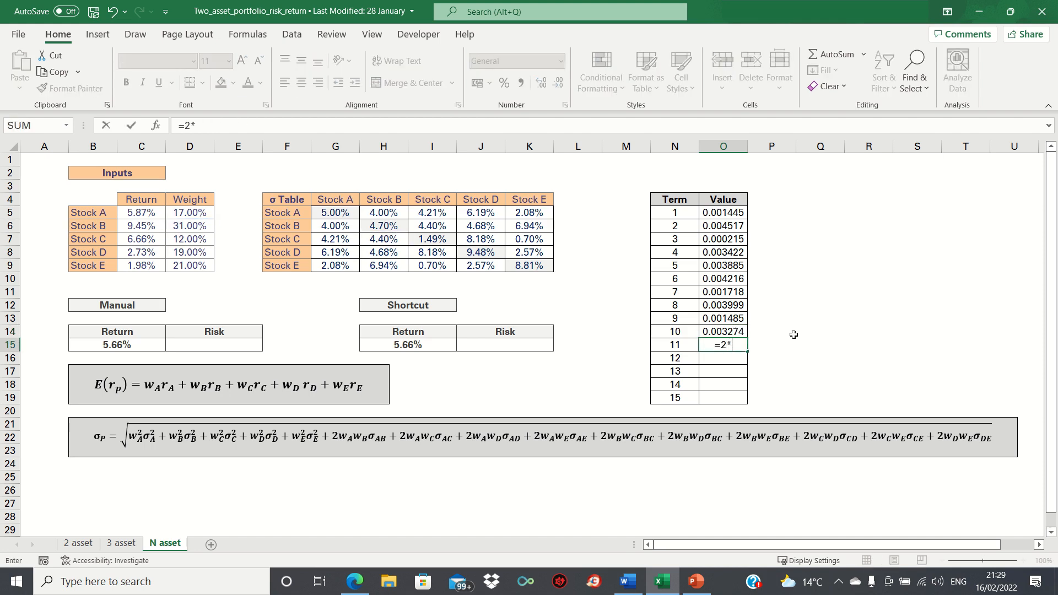
left_click(205, 224)
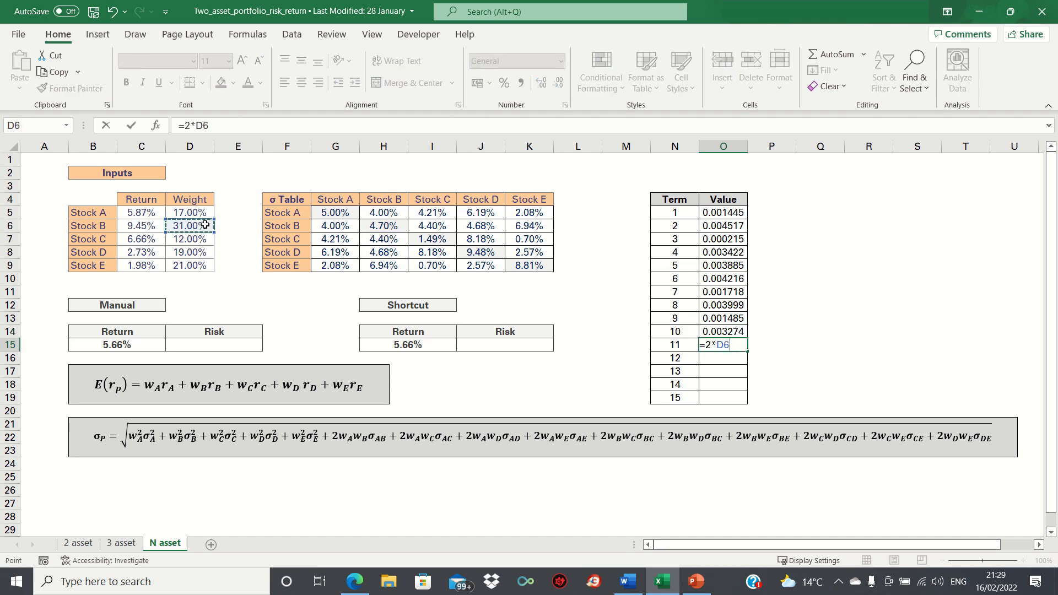
type("*")
left_click(183, 254)
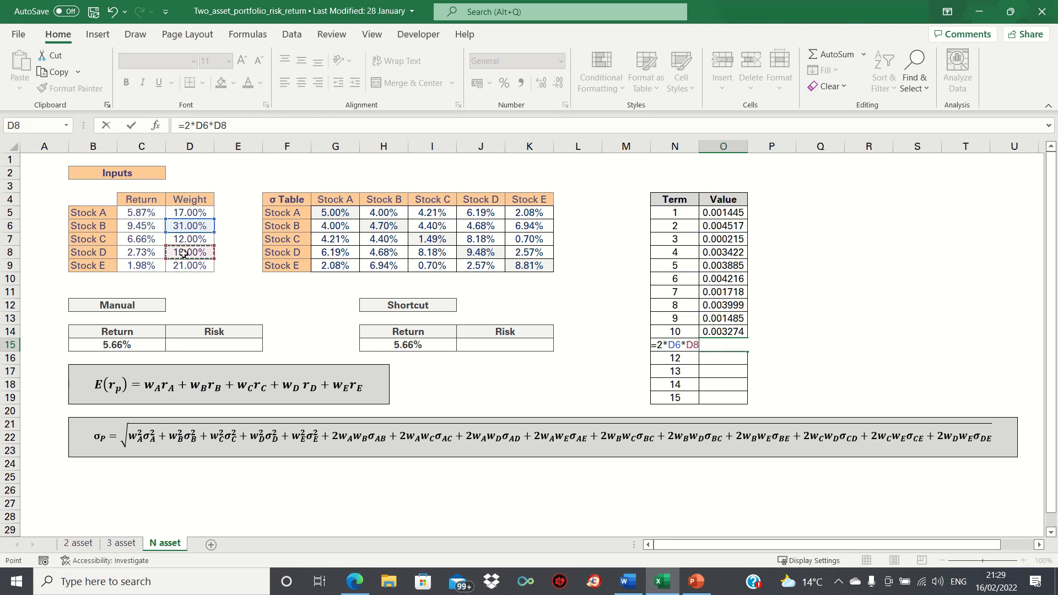
type("*")
left_click(386, 253)
key("Return")
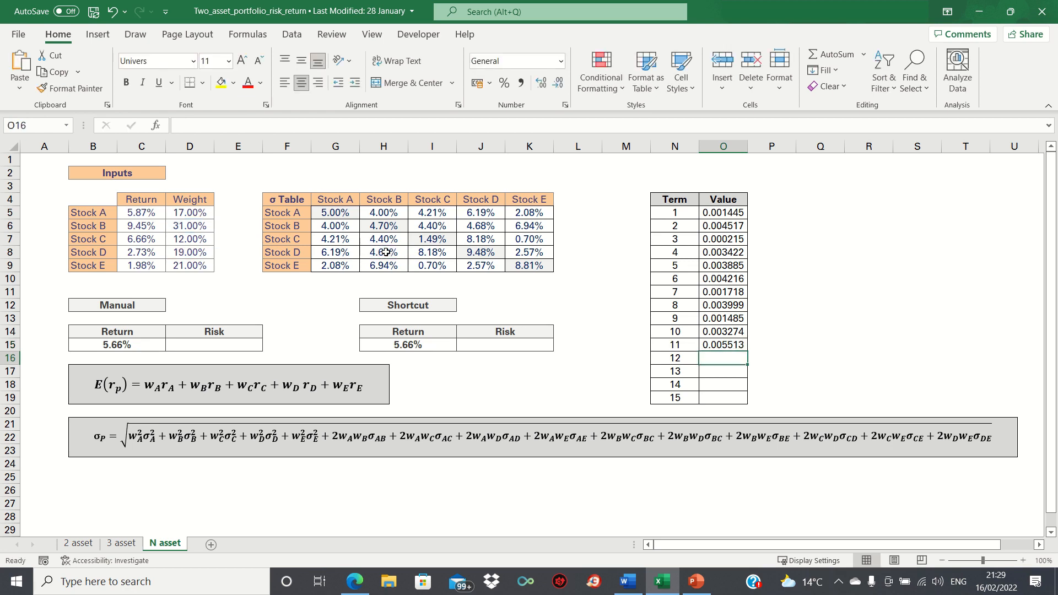
Enter term 12 in O16 as twice the Stock B and E weights times their σ Table entry, =2*D6*D9*H9
type("=2*")
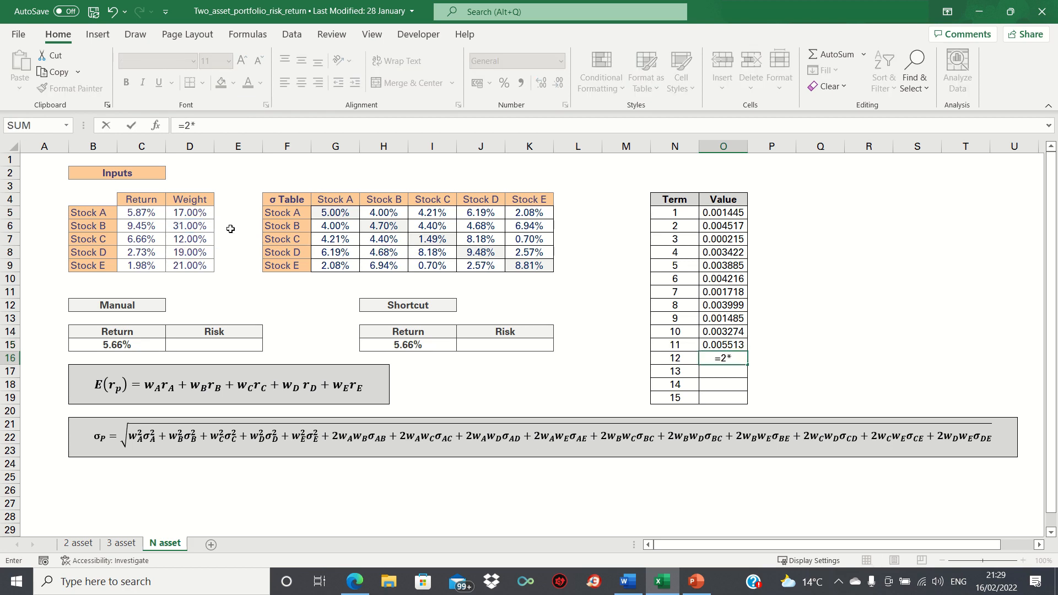
left_click(207, 225)
type("*")
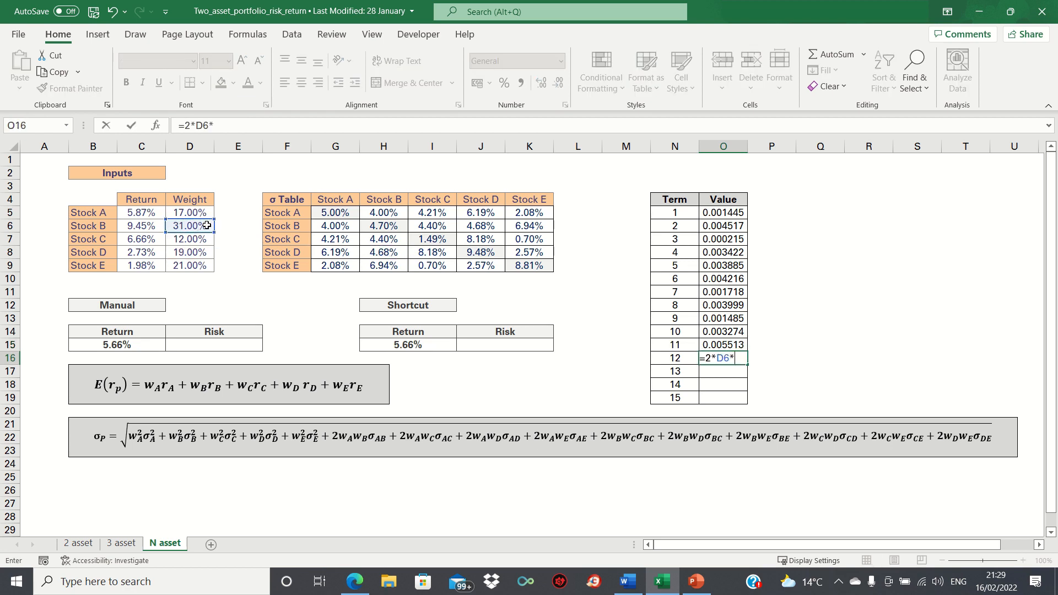
left_click(193, 266)
type("*")
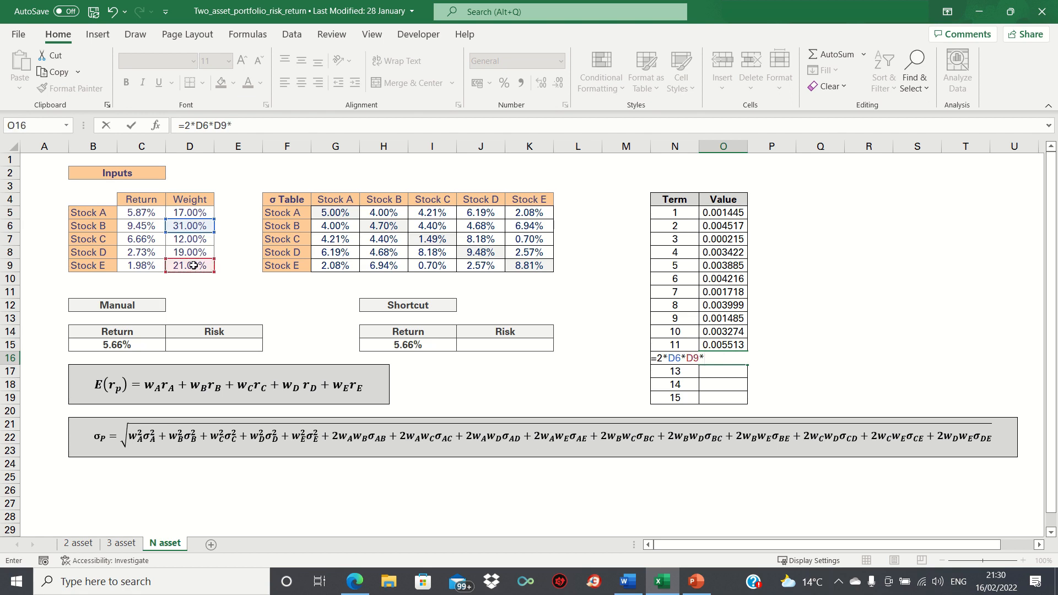
left_click(371, 265)
key("Return")
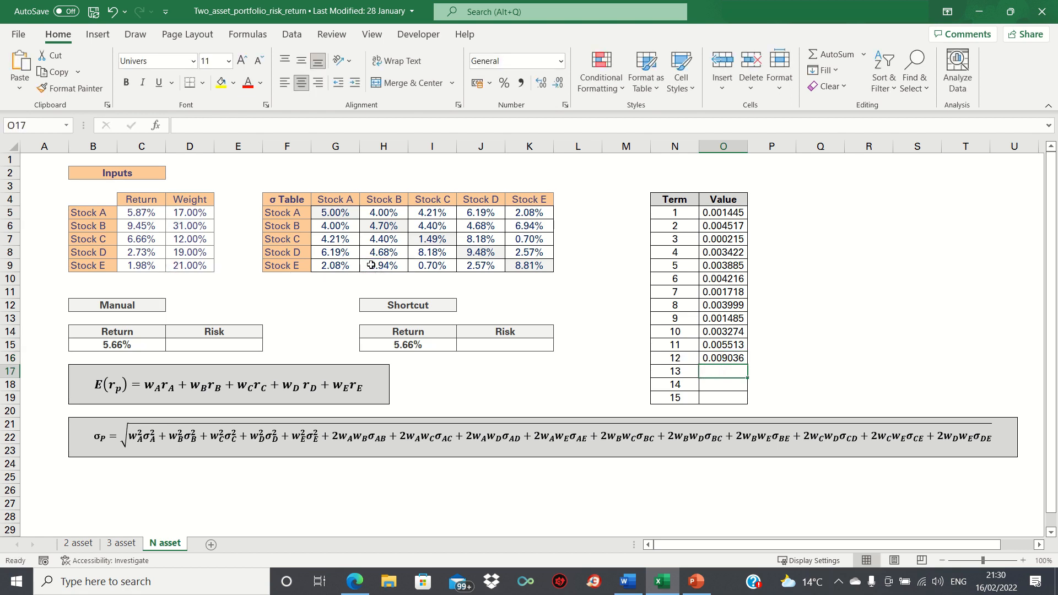
Enter term 13 in O17 as twice the Stock C and D weights times their σ Table entry, =2*D7*D8*I8
type("=2*")
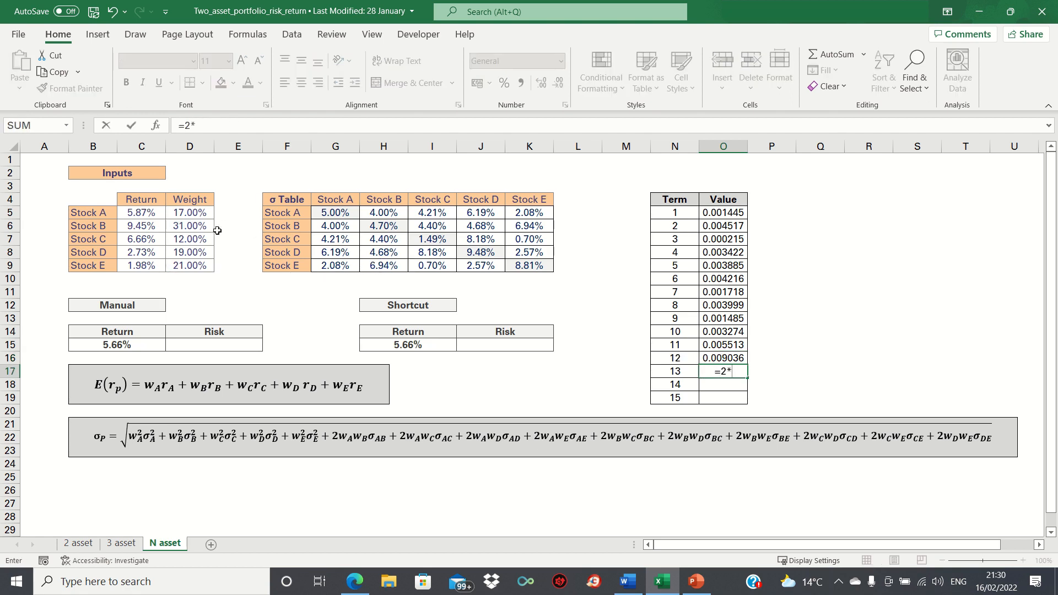
left_click(201, 237)
type("*")
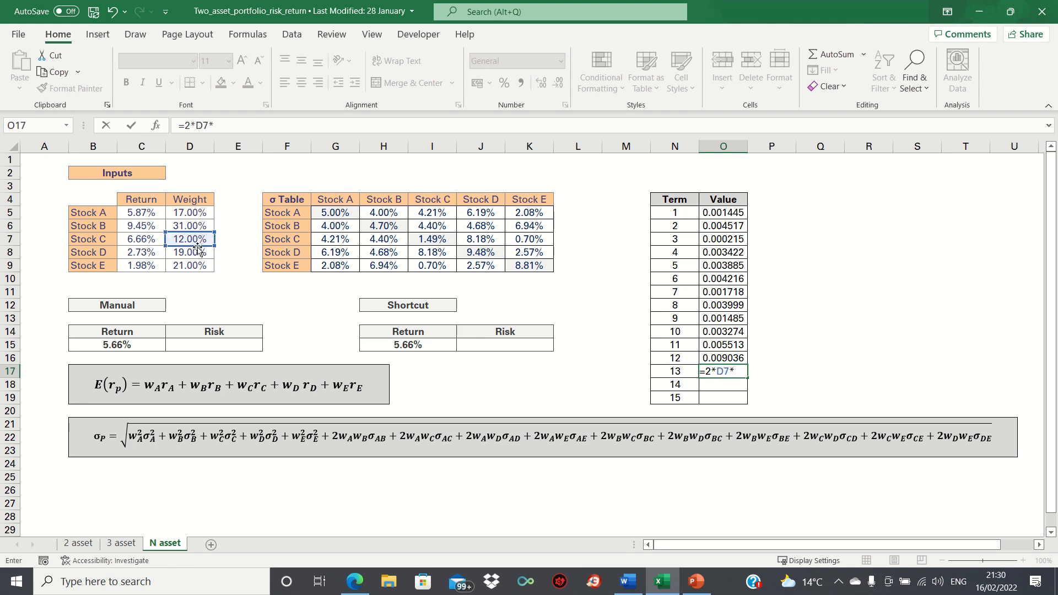
left_click(196, 252)
type("*")
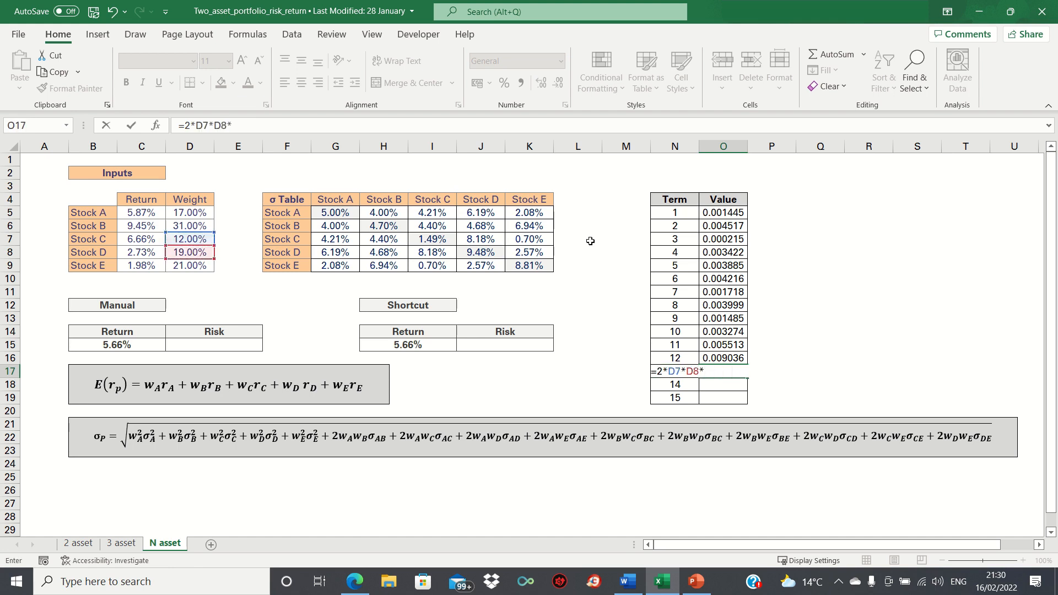
left_click(440, 253)
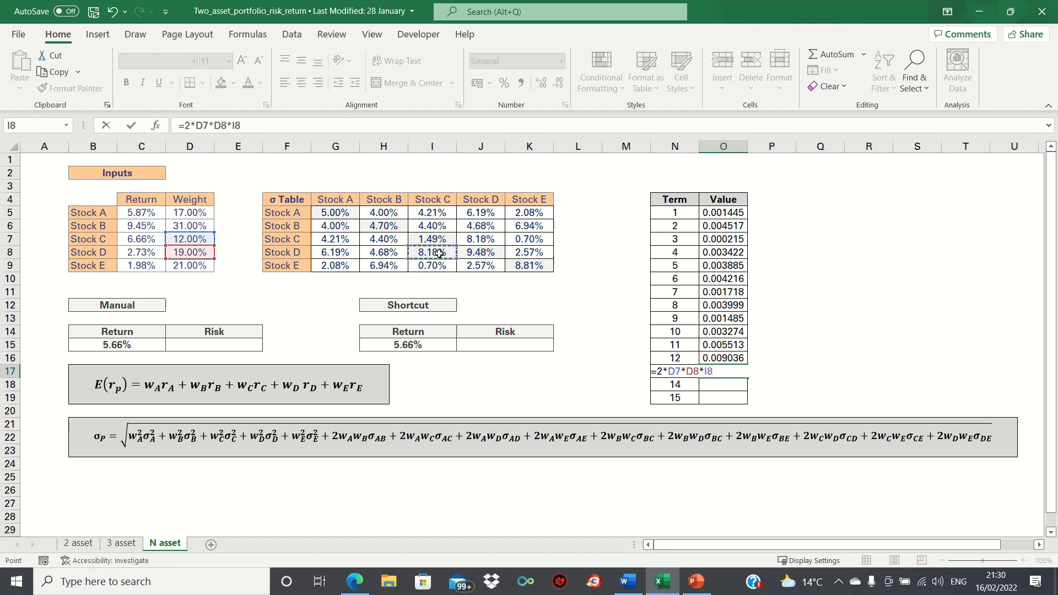
key("Return")
Enter term 14 in O18 as twice the Stock C and E weights times their σ Table entry, =2*D7*D9*I9
type("=2")
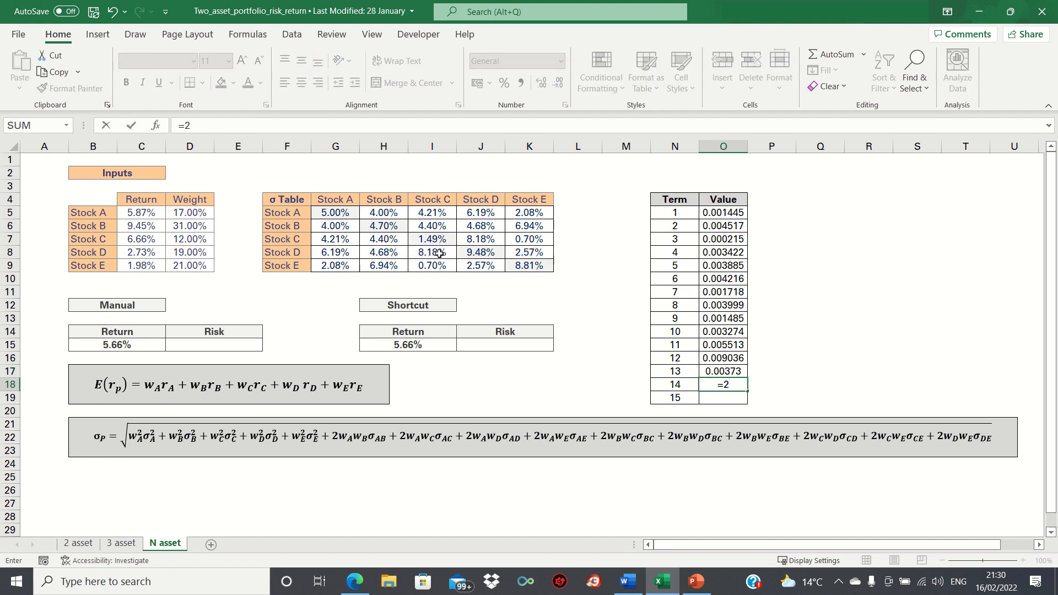
type("*")
left_click(188, 239)
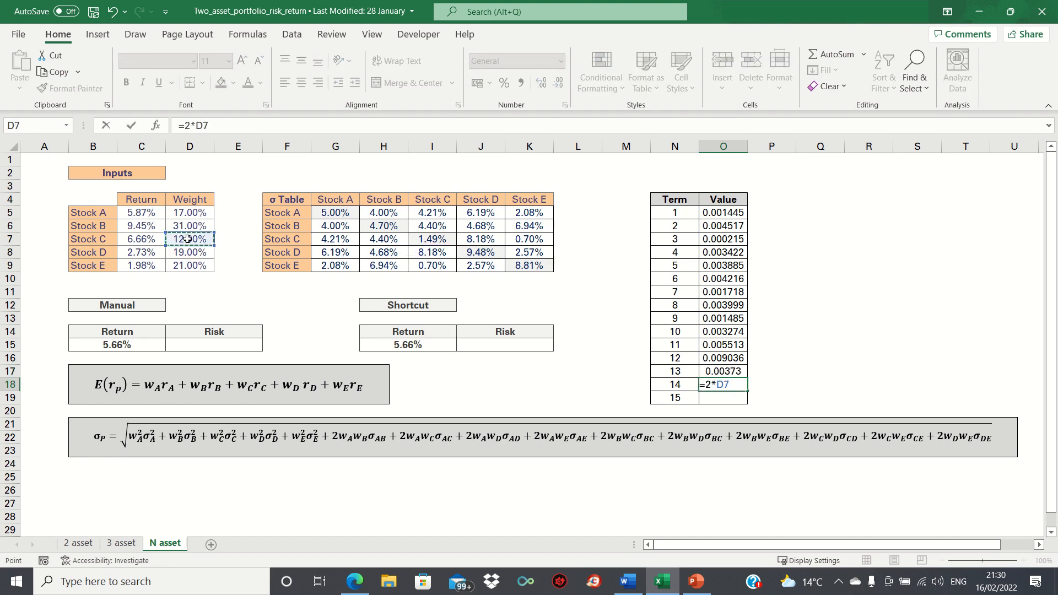
type("*")
left_click(187, 267)
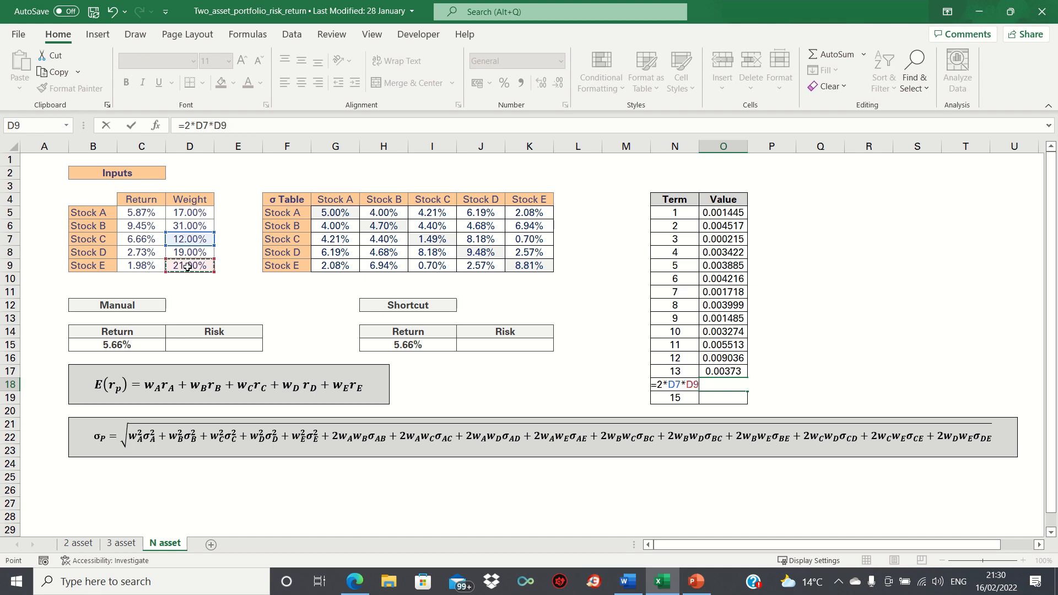
type("*")
left_click(431, 266)
key("Return")
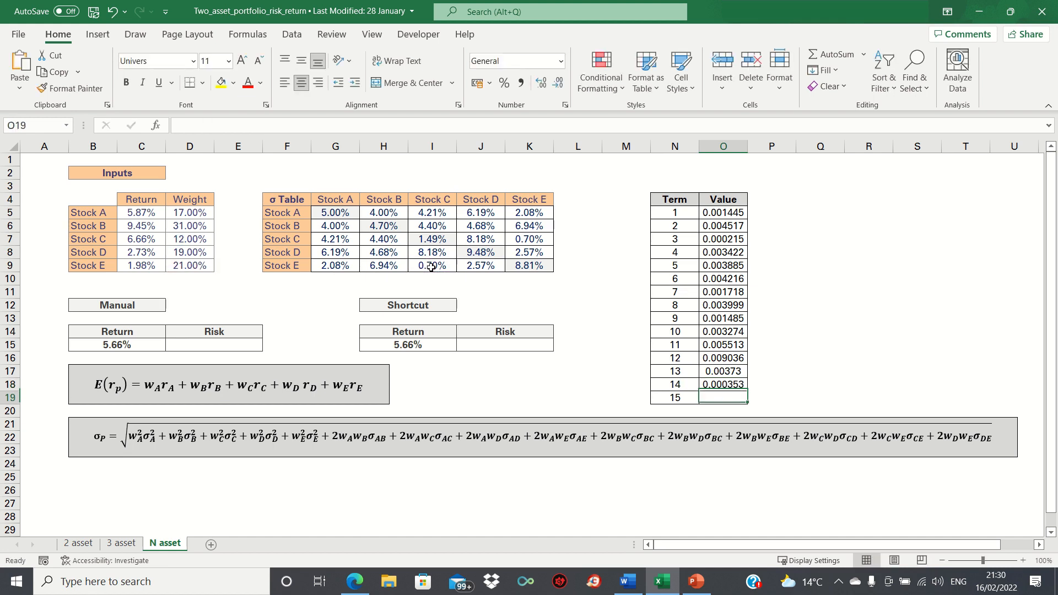
Enter term 15 in O19 as twice the Stock D and E weights times their σ Table entry, =2*D8*D9*J9
type("=2*")
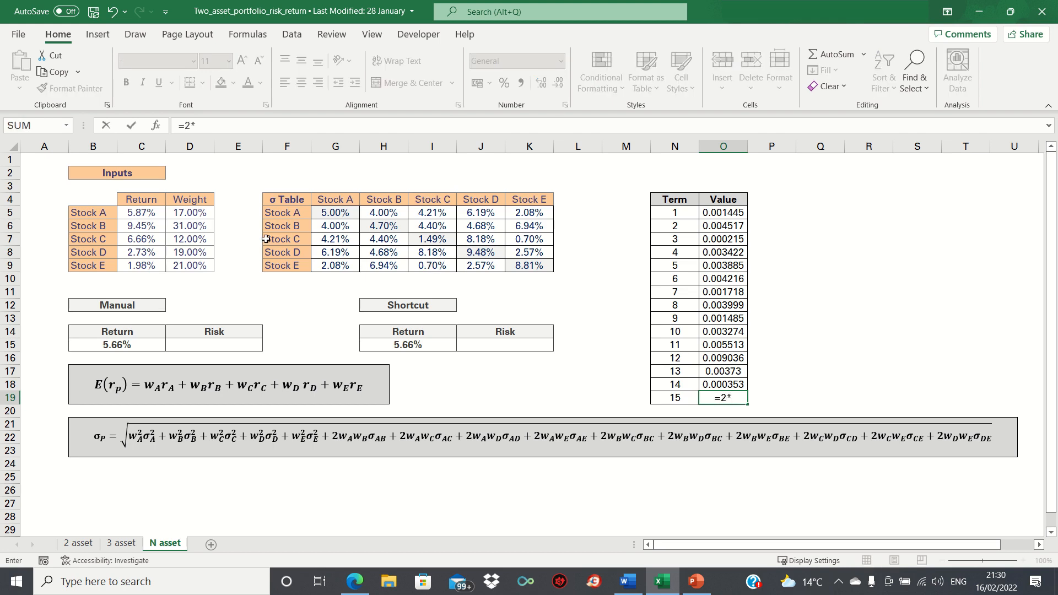
left_click(185, 253)
type("*")
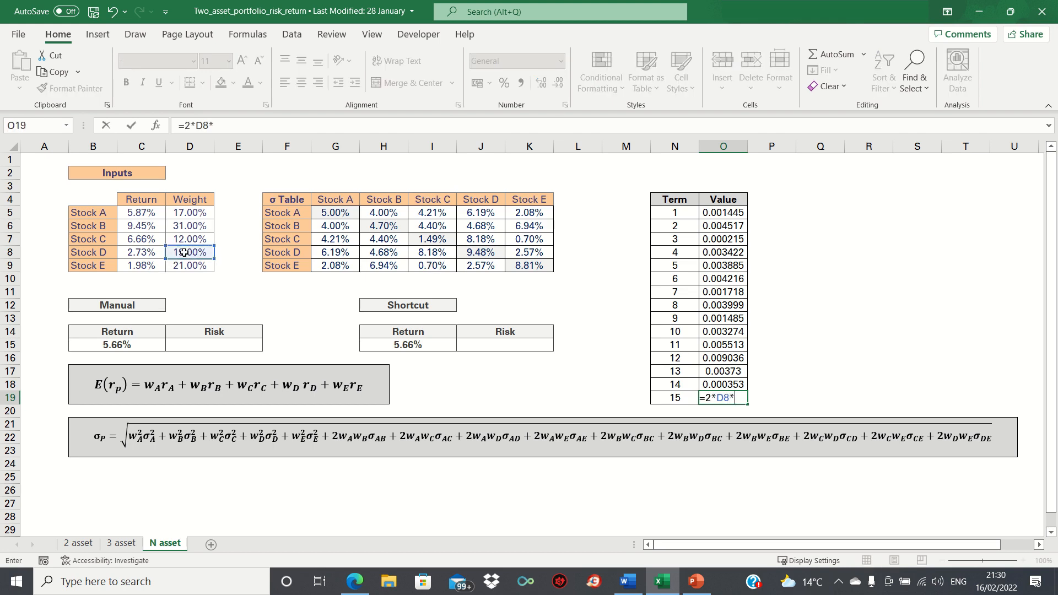
left_click(188, 266)
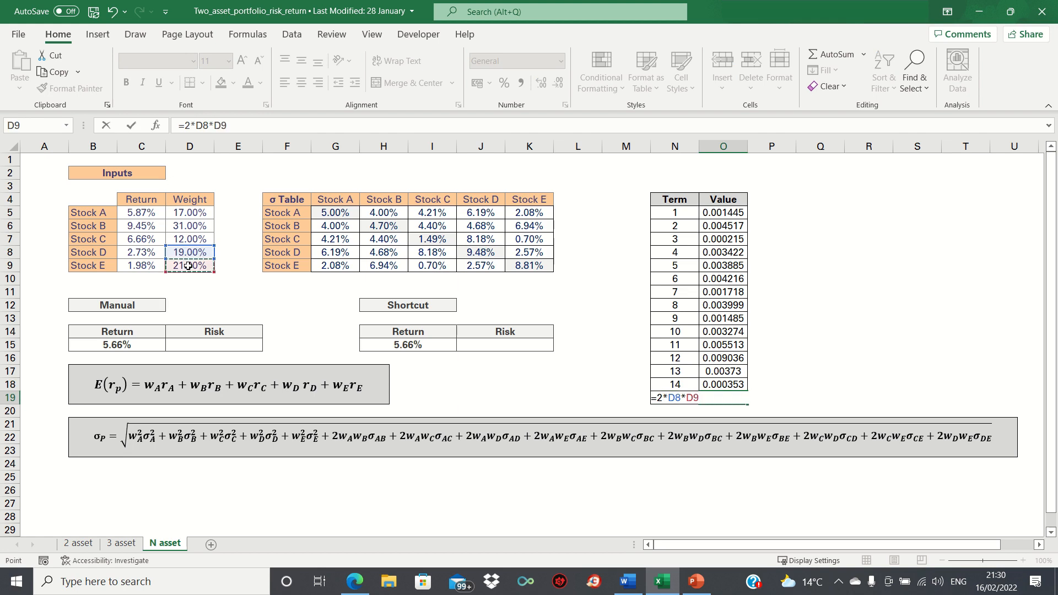
type("*")
left_click(463, 266)
key("Return")
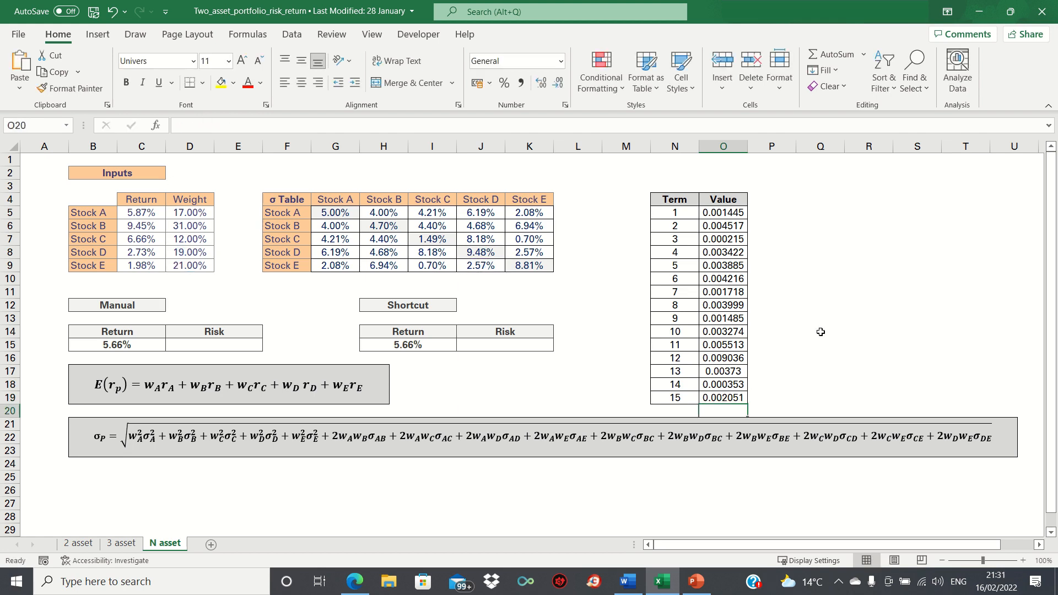
Sum all fifteen term values in the manual Risk cell D15 with =SUM(O5:O19)
left_click(255, 345)
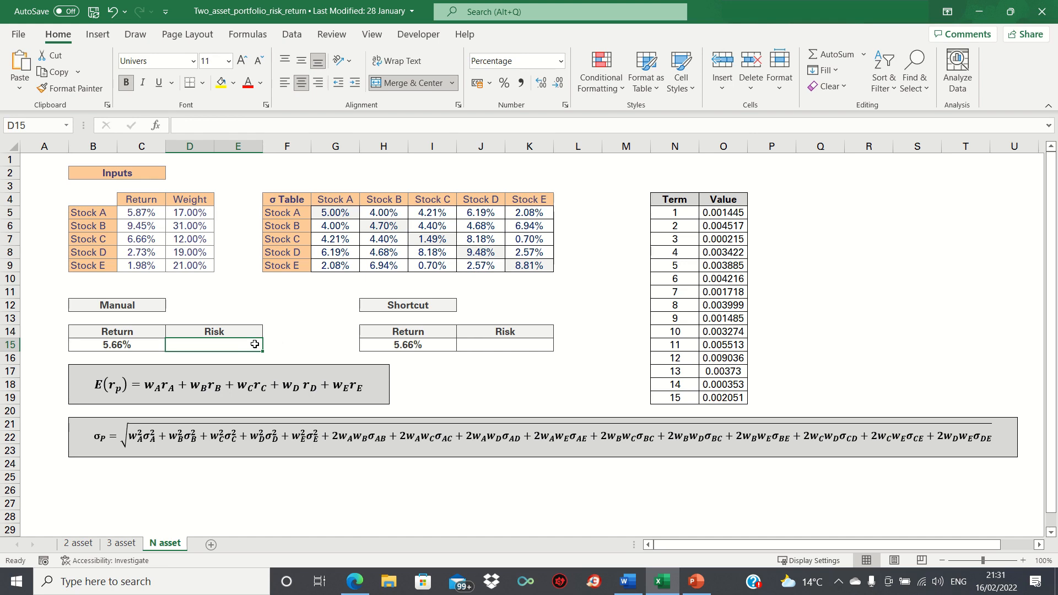
type("=SUM")
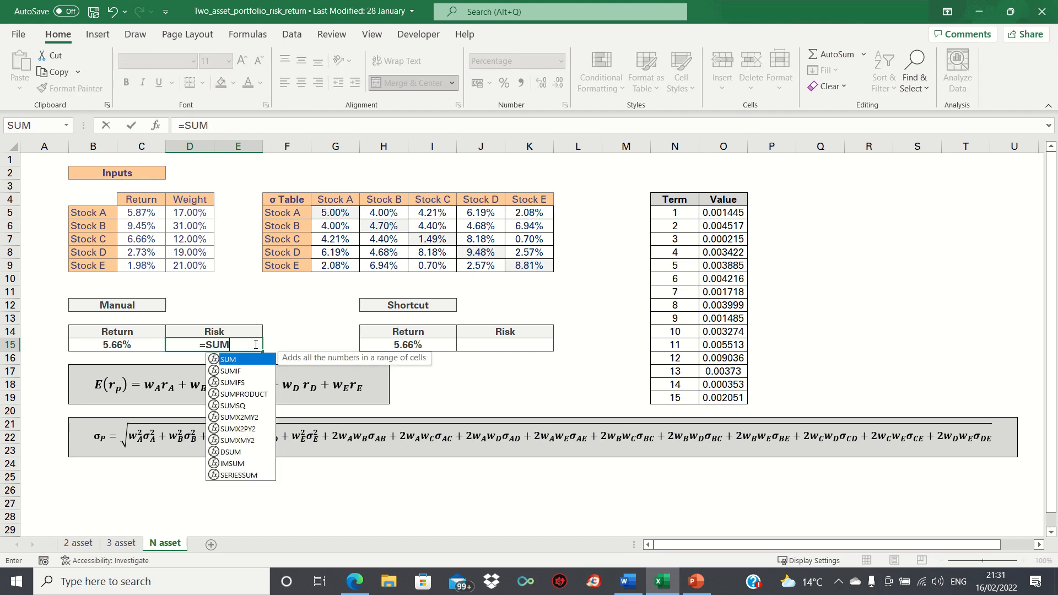
type("(")
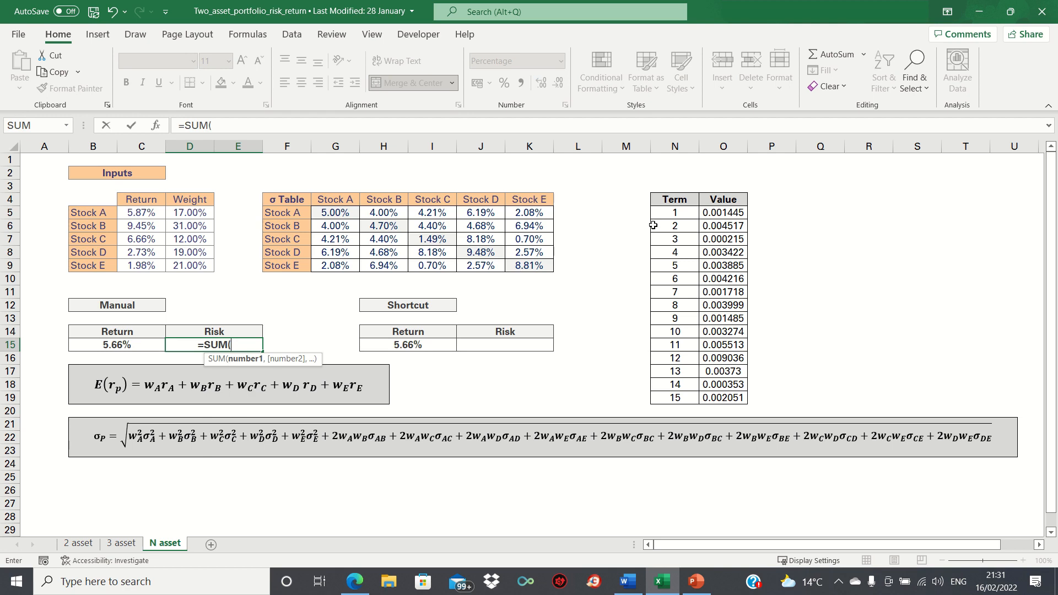
left_click(710, 213)
key("ctrl+shift+Down")
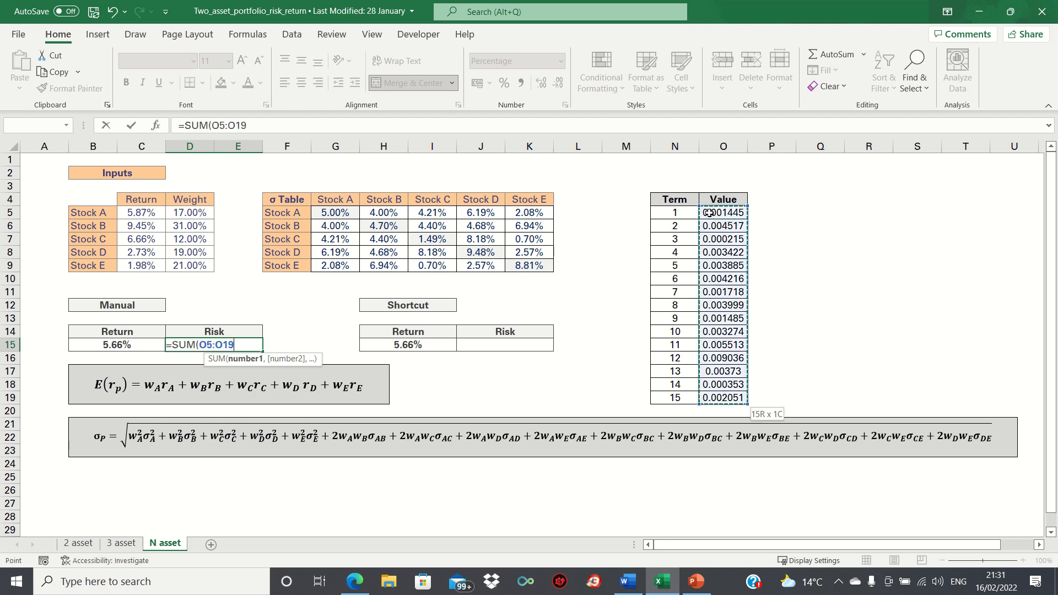
key("ctrl+Return")
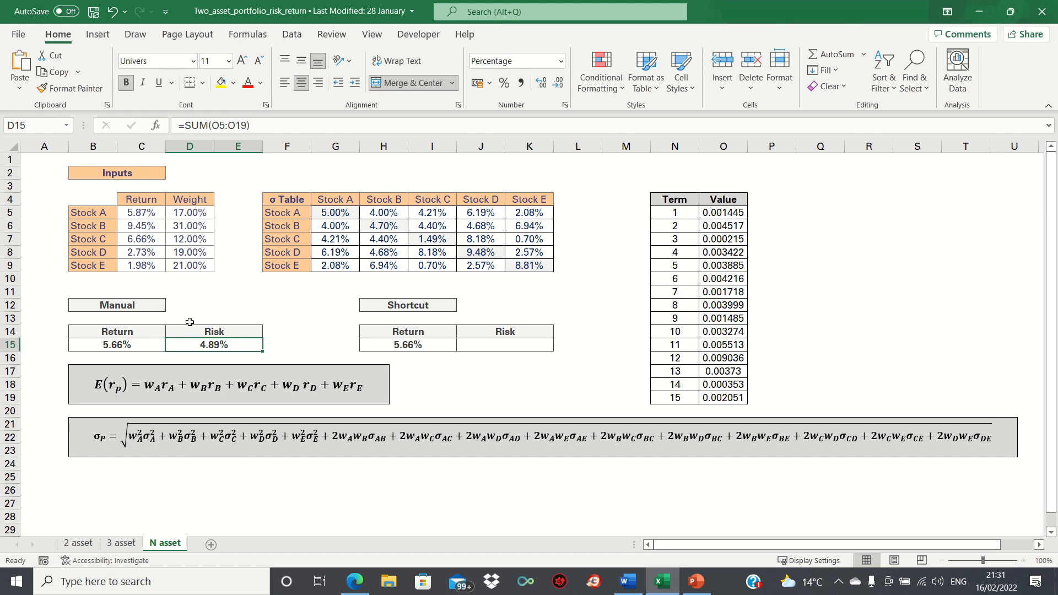
Wrap the manual Risk formula in D15 in a square root, making it =SQRT(SUM(O5:O19))
left_click(186, 126)
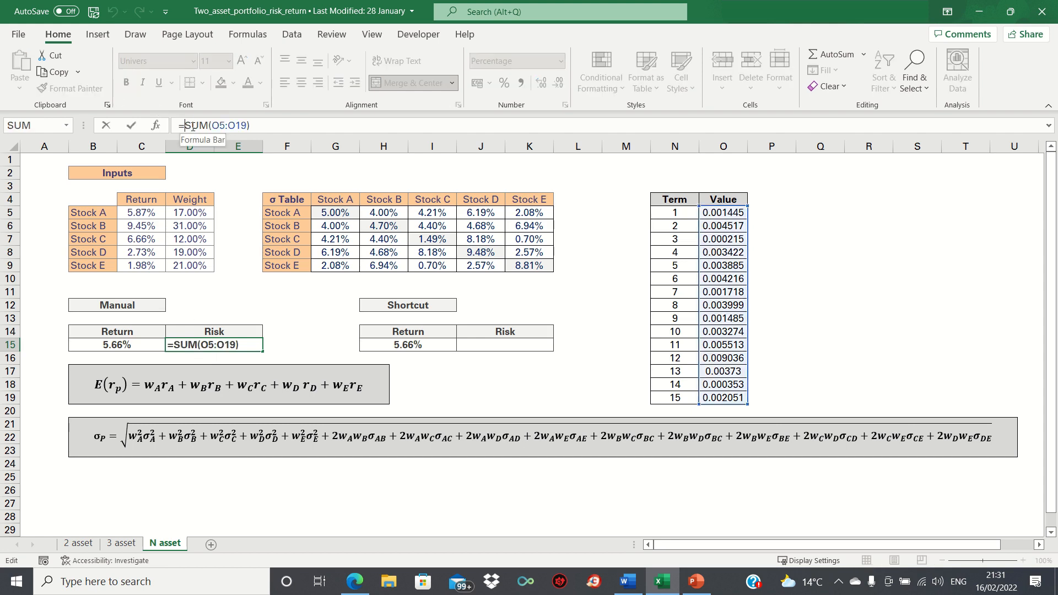
type("SQRT(")
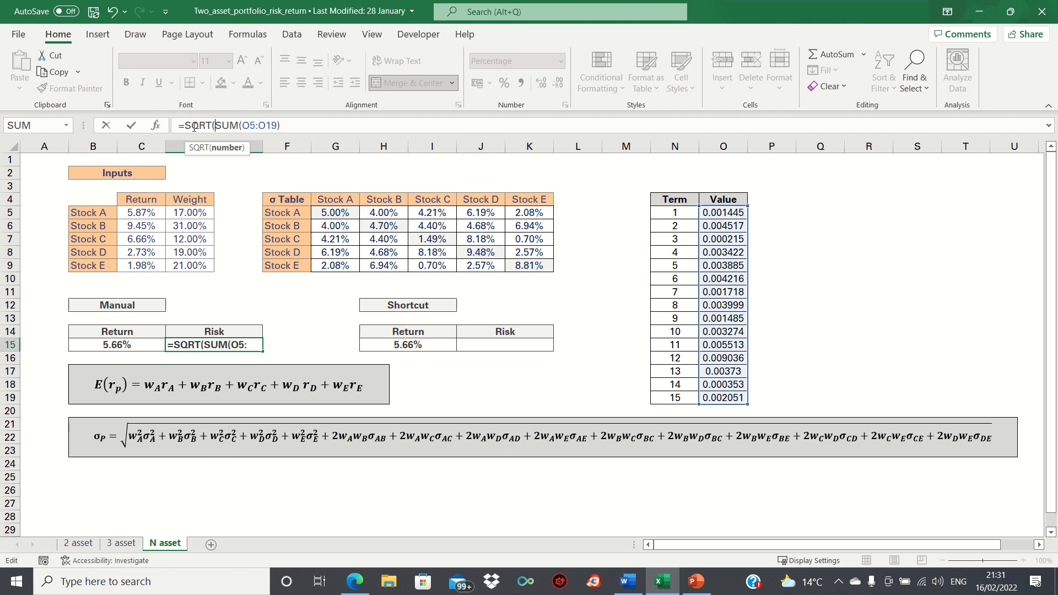
left_click(288, 125)
key("Return")
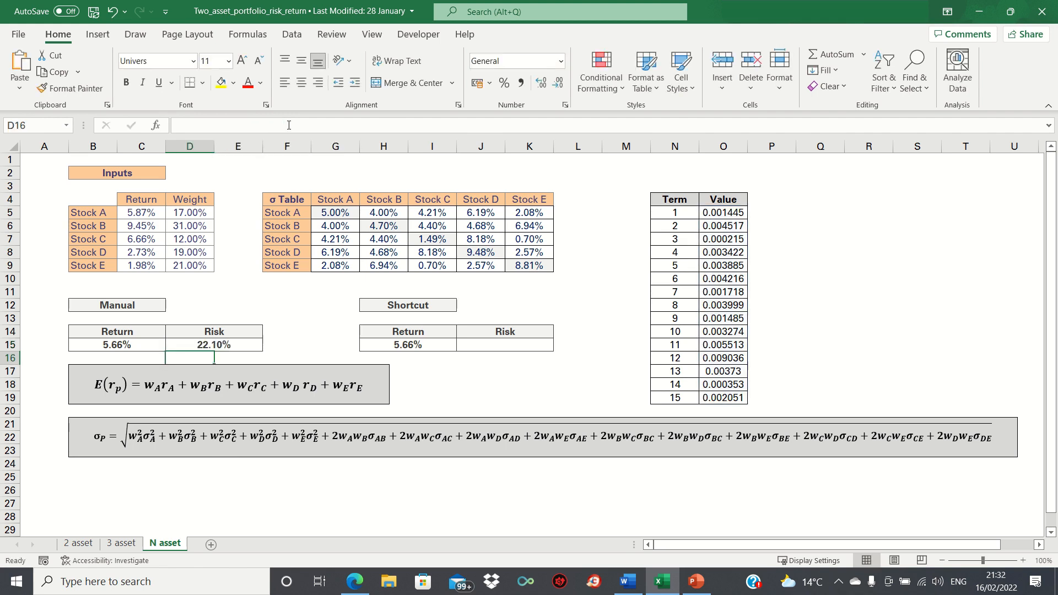
left_click(214, 344)
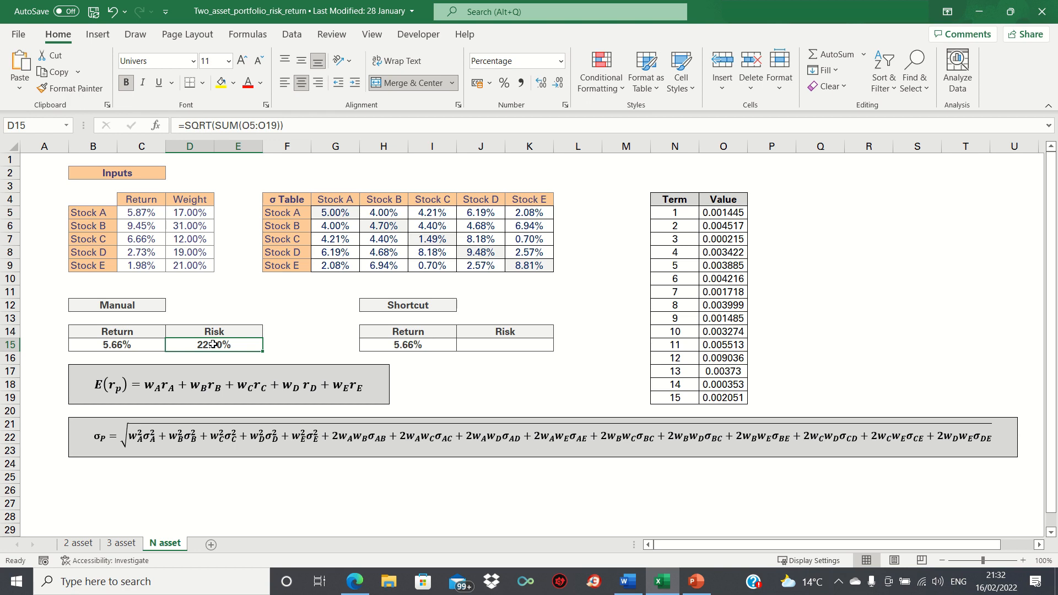
Begin the shortcut Risk formula in J15 with SUMPRODUCT, using the stock weights D5:D9 as the first array
key("Right")
key("Right")
key("Right")
key("Right")
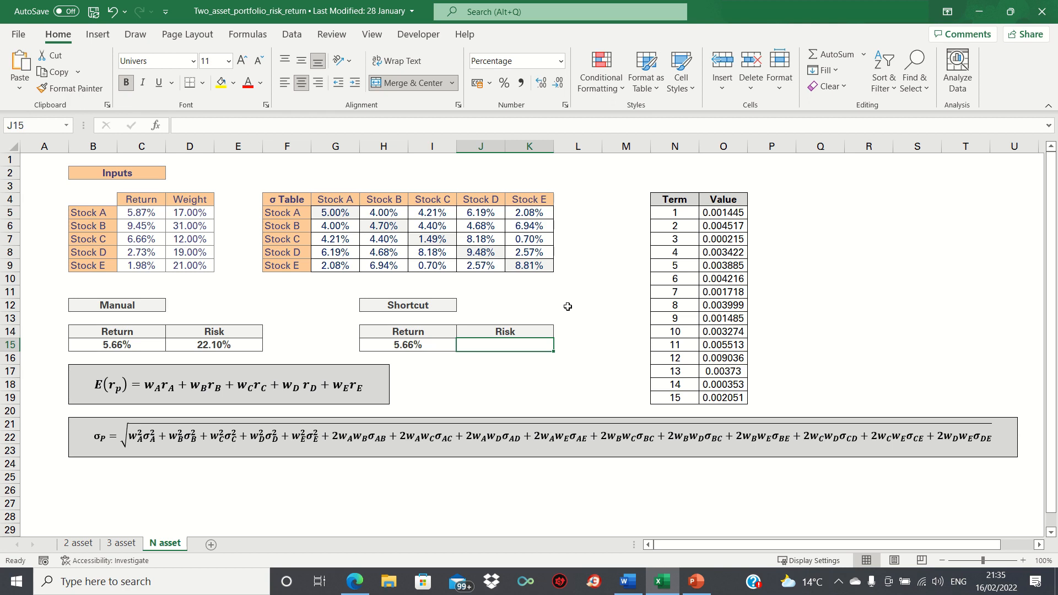
type("=SUMPRODUCT(")
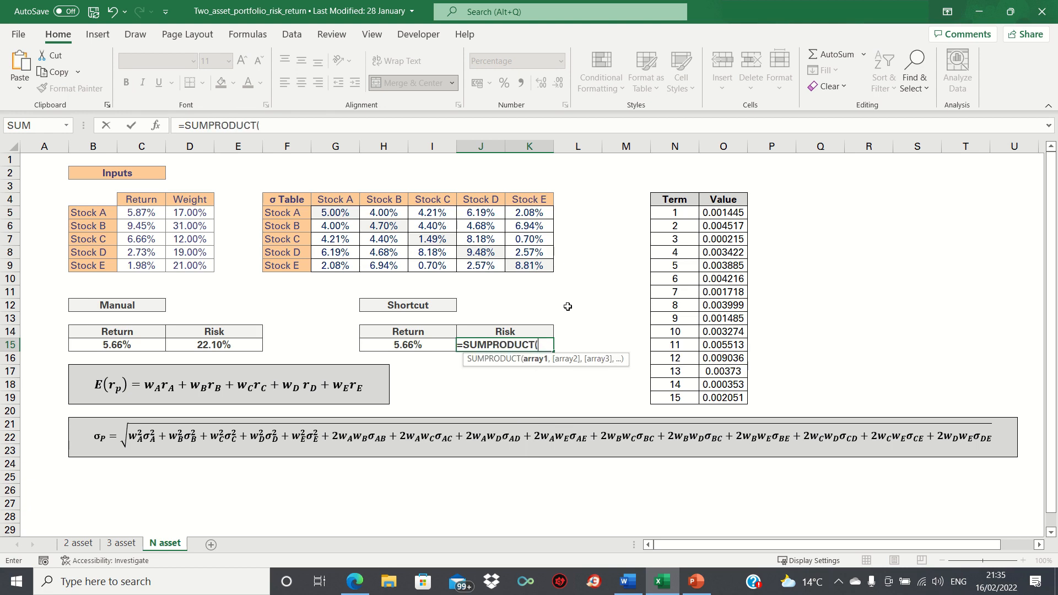
left_click(205, 212)
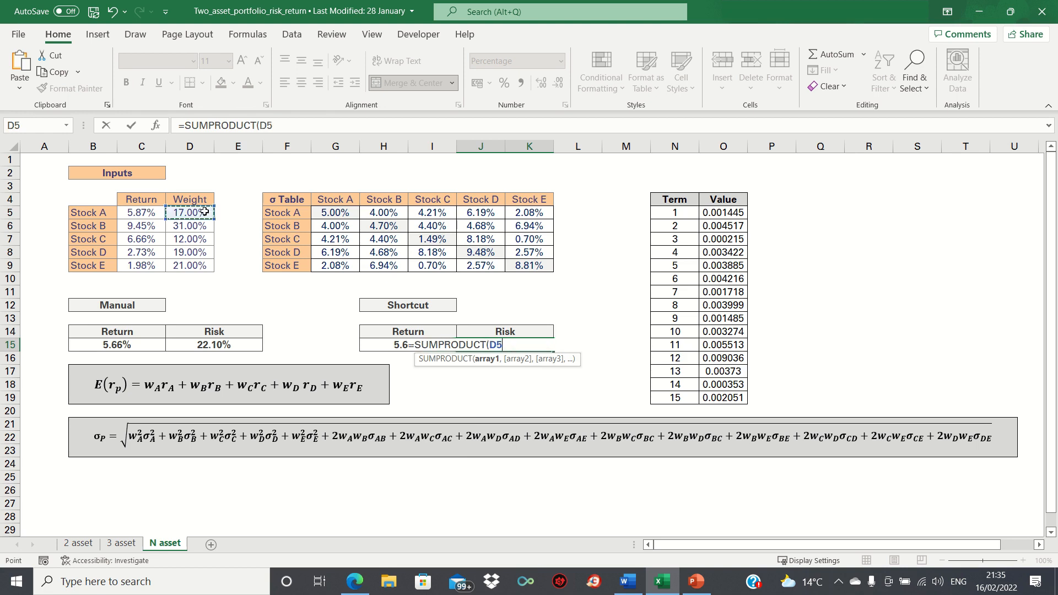
key("ctrl+shift+Down")
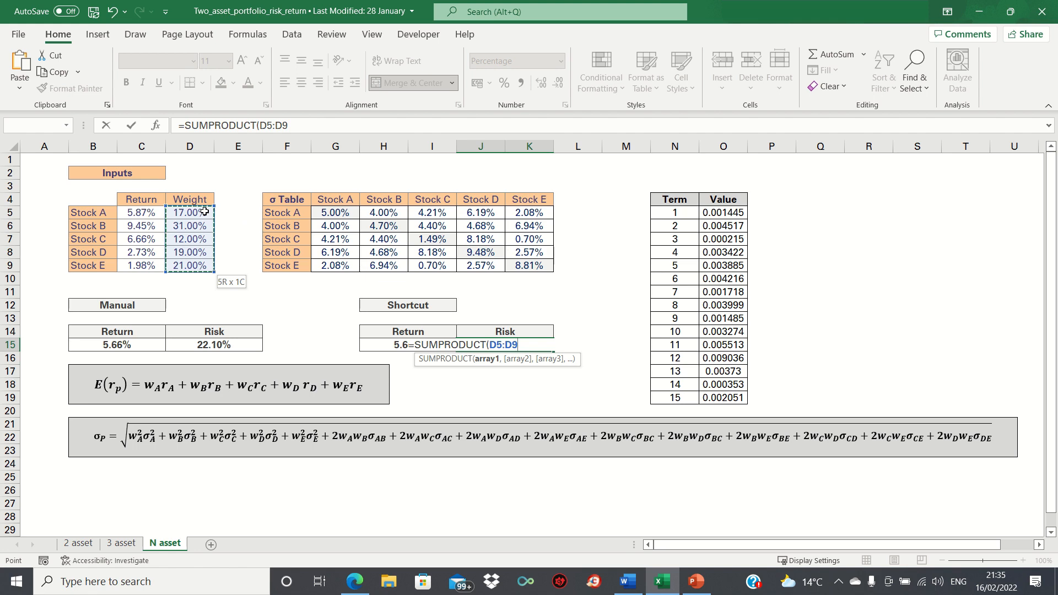
Complete the shortcut Risk formula in J15 with a matrix product of the σ Table and weights, making it =SUMPRODUCT(D5:D9,MMULT(G5:K9,D5:D9))
type(",MMULT(")
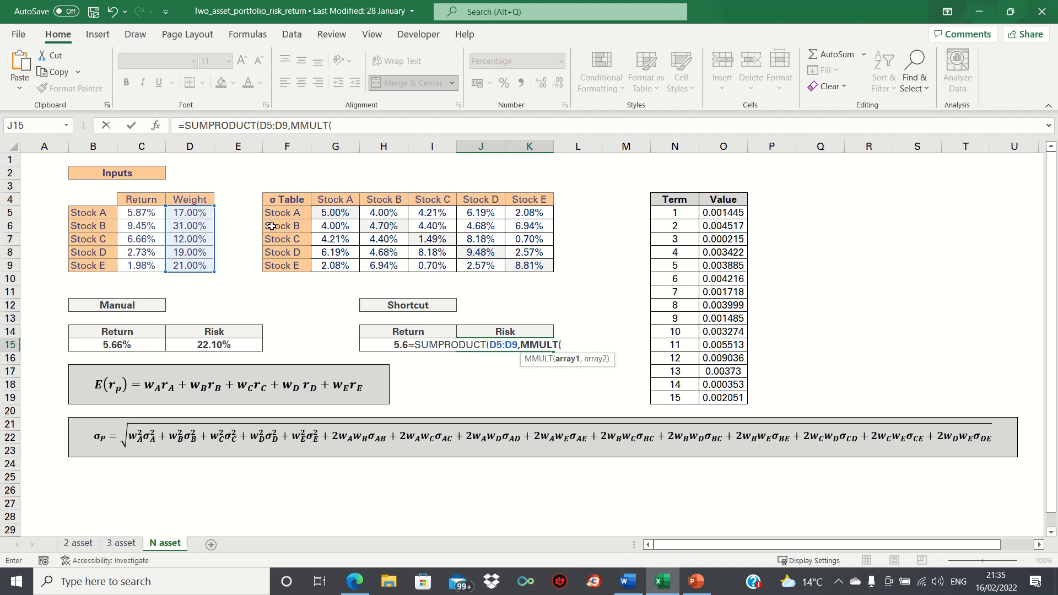
left_click(331, 214)
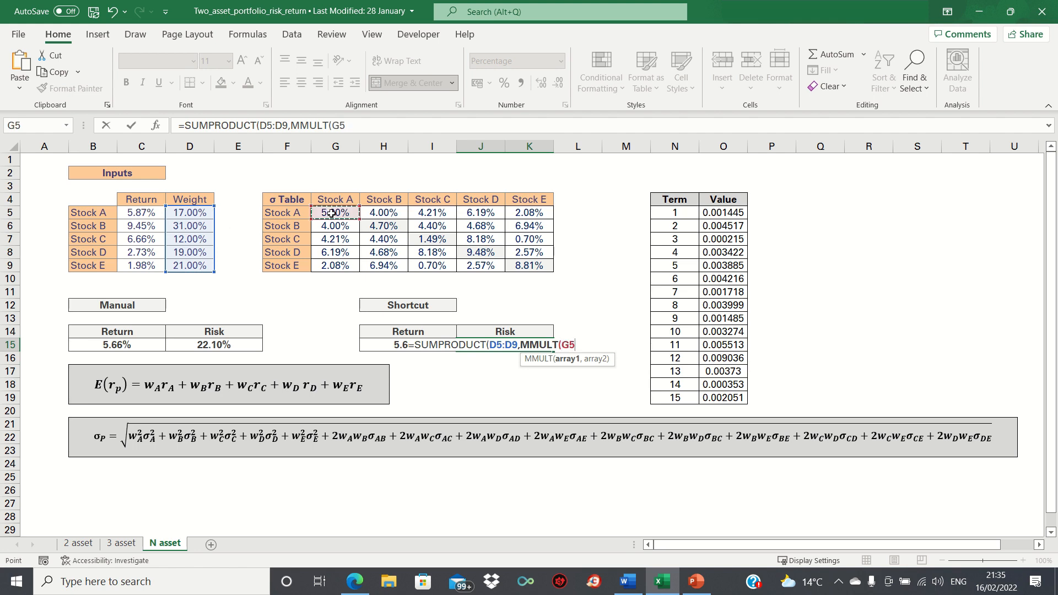
key("ctrl+shift+Right")
key("ctrl+shift+Down")
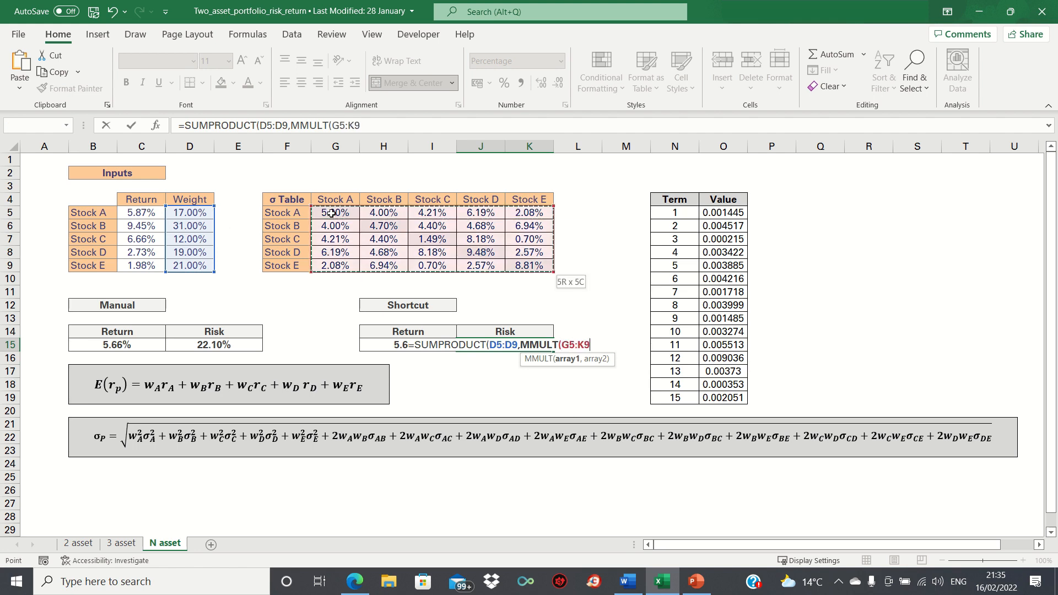
type(",")
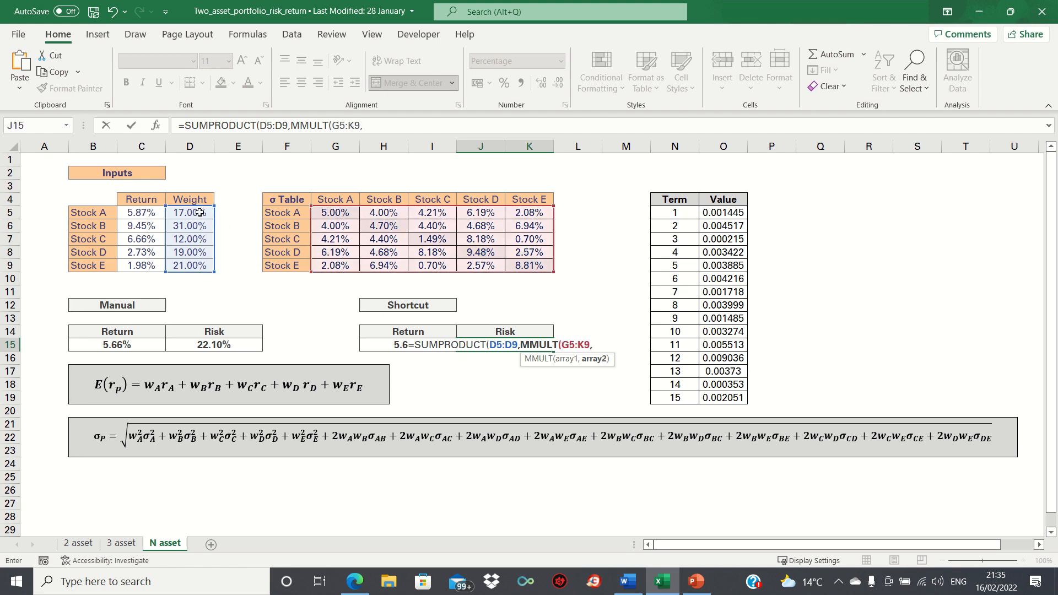
left_click(199, 213)
key("ctrl+shift+Down")
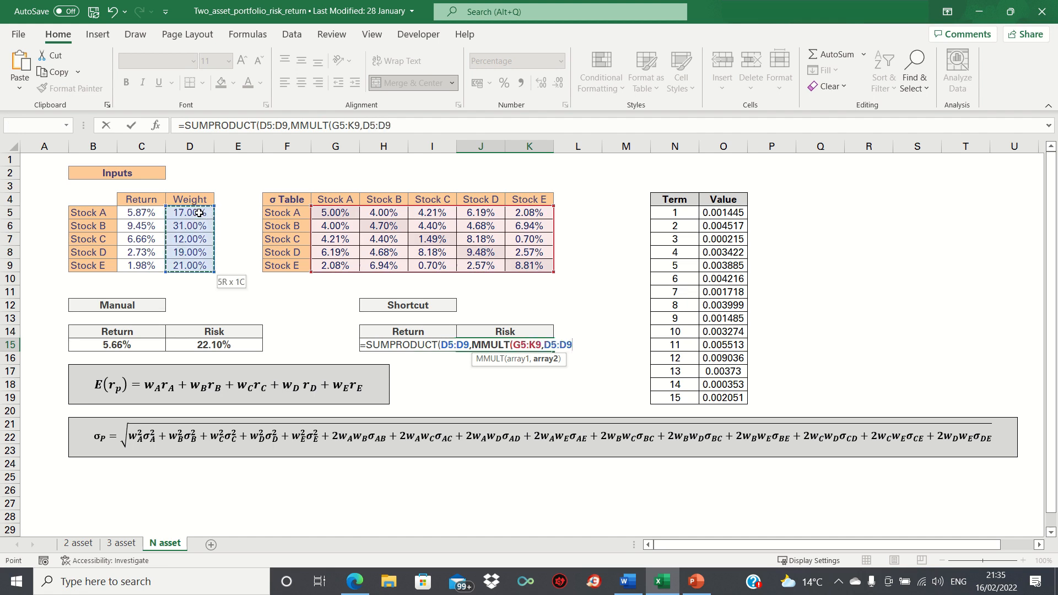
type("))")
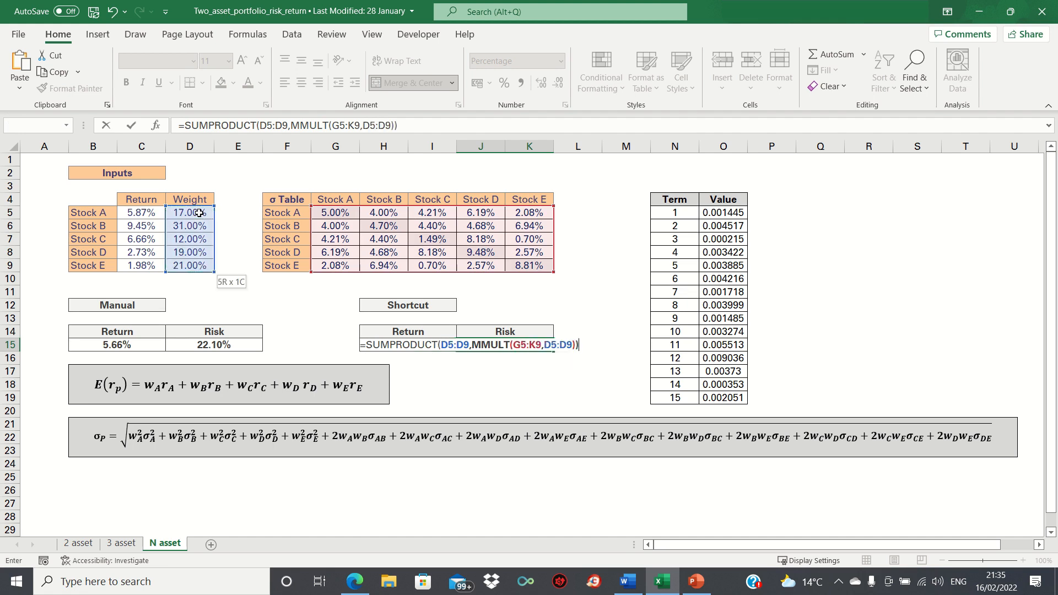
key("Return")
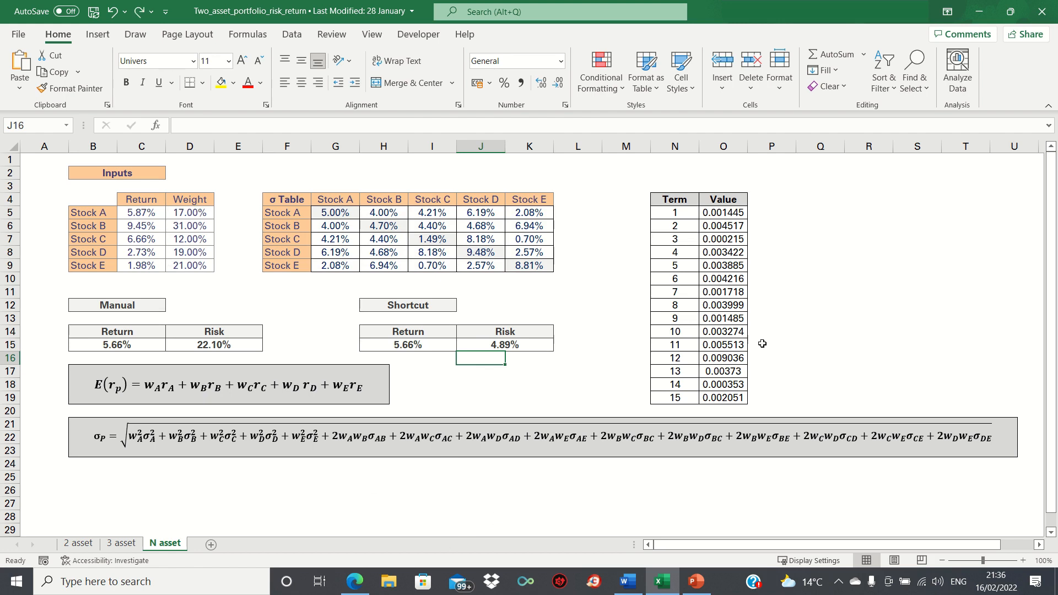
Wrap the shortcut Risk formula in J15 in a square root, making it =SQRT(SUMPRODUCT(D5:D9,MMULT(G5:K9,D5:D9)))
key("Up")
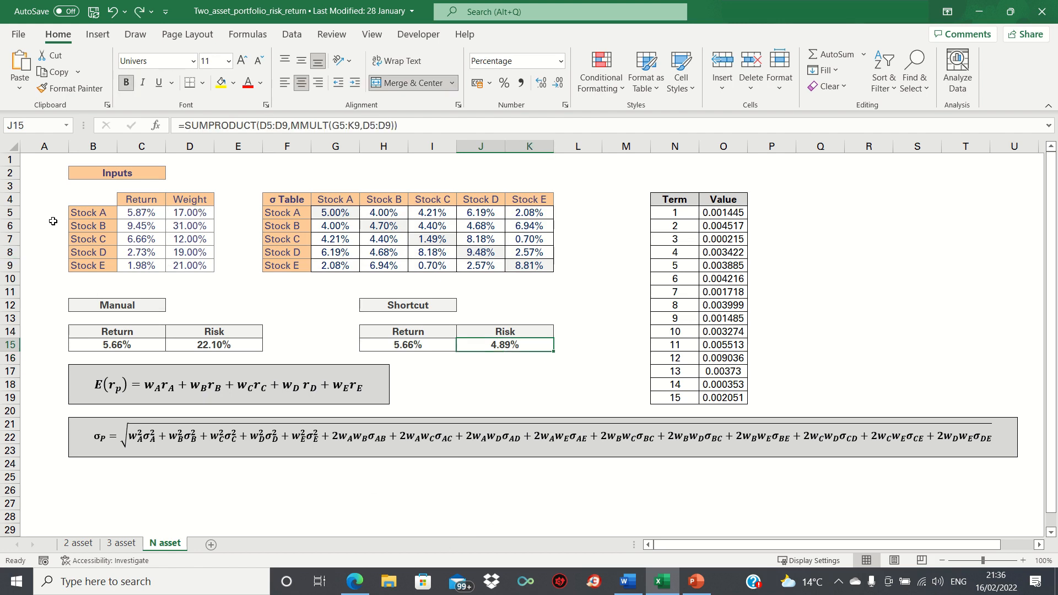
left_click(185, 125)
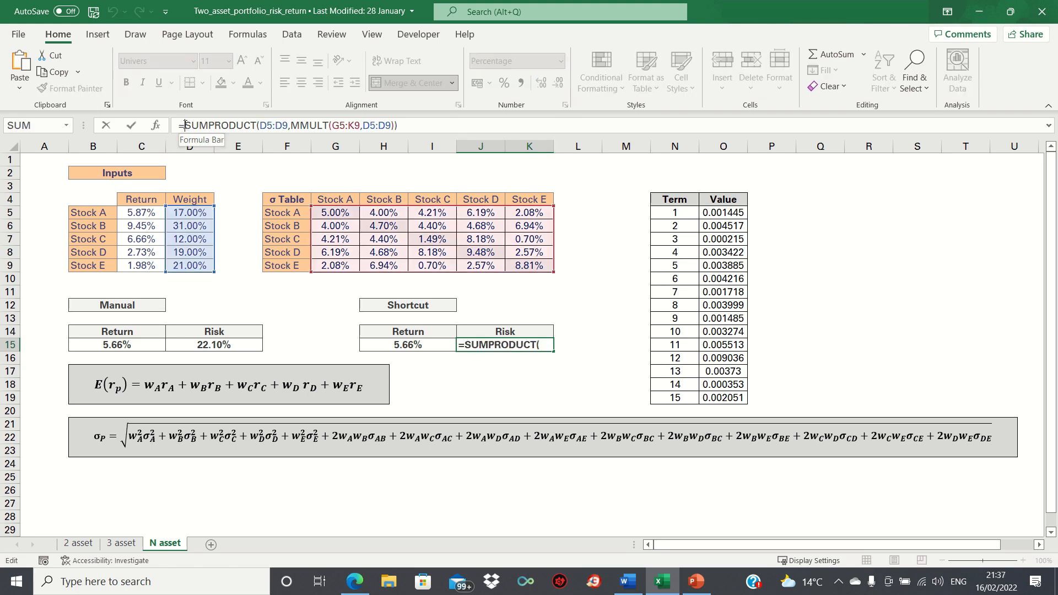
type("SQRT(")
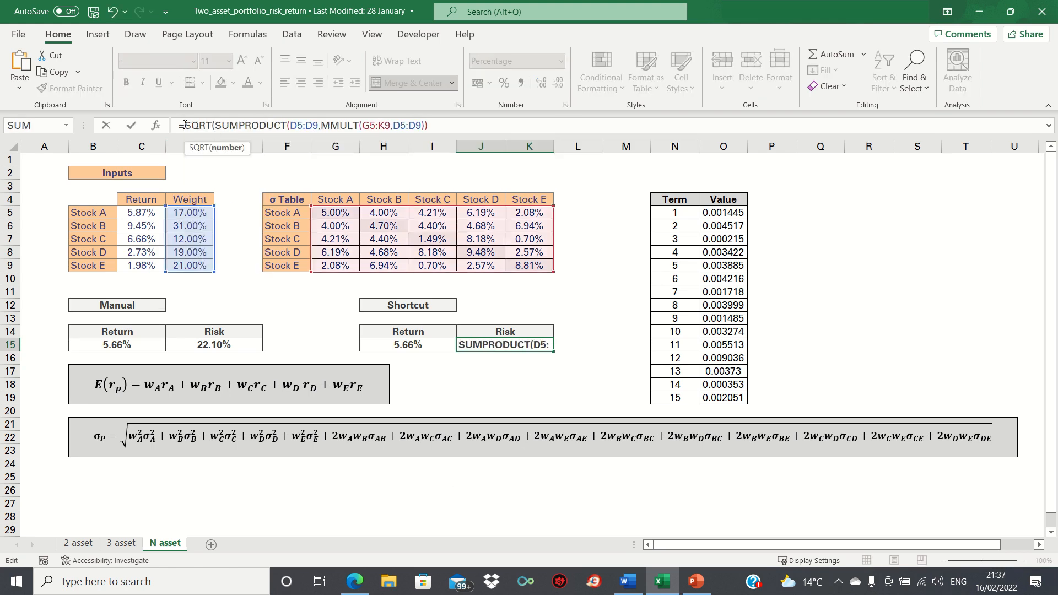
left_click(434, 126)
type(")")
key("Return")
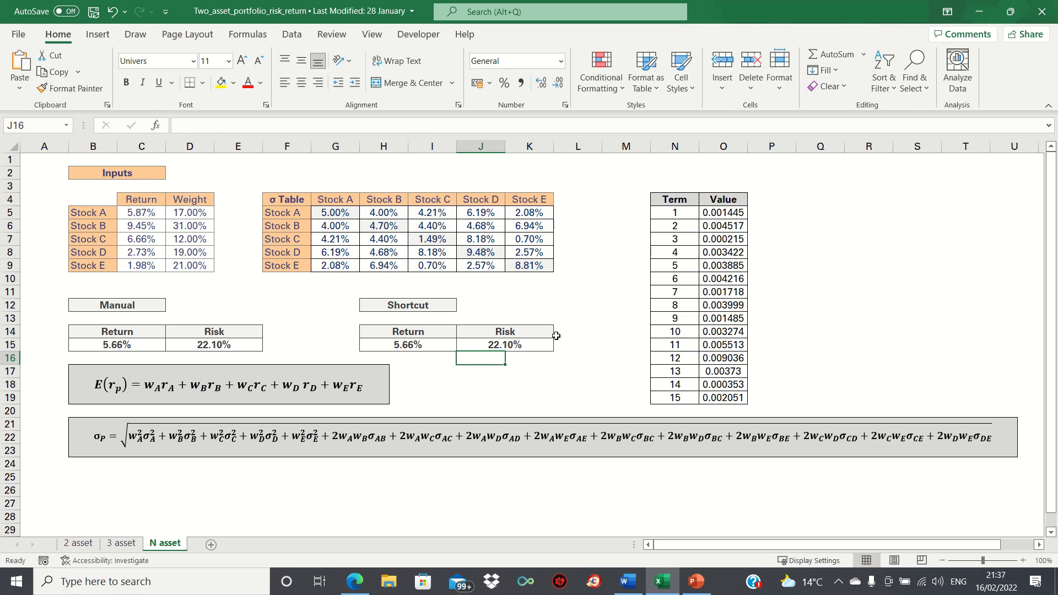
key("Up")
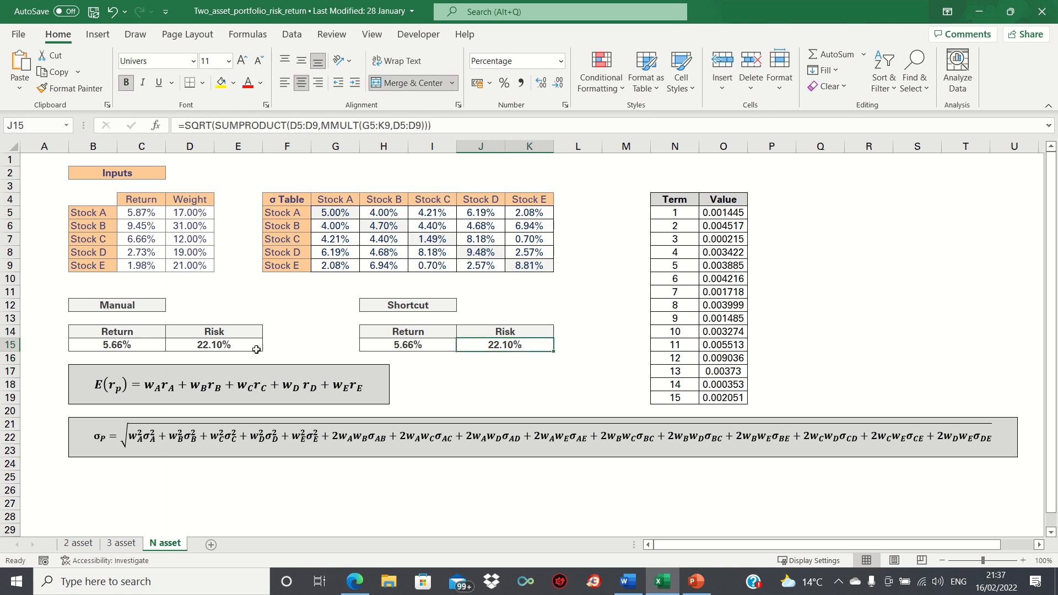